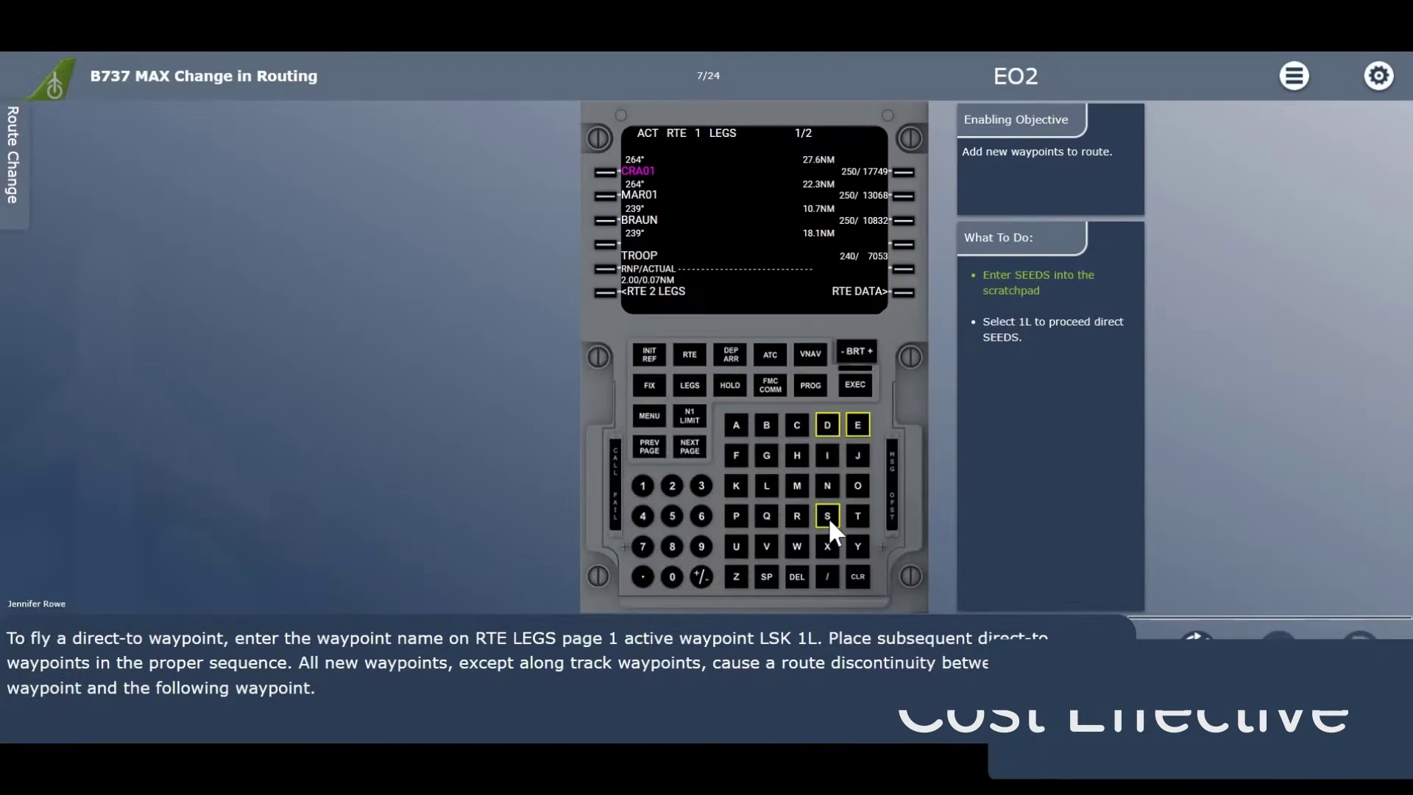
Step: Enter SEEDS on the CDU and make it the active direct-to waypoint
click(827, 516)
click(856, 425)
click(856, 425)
click(827, 426)
click(826, 516)
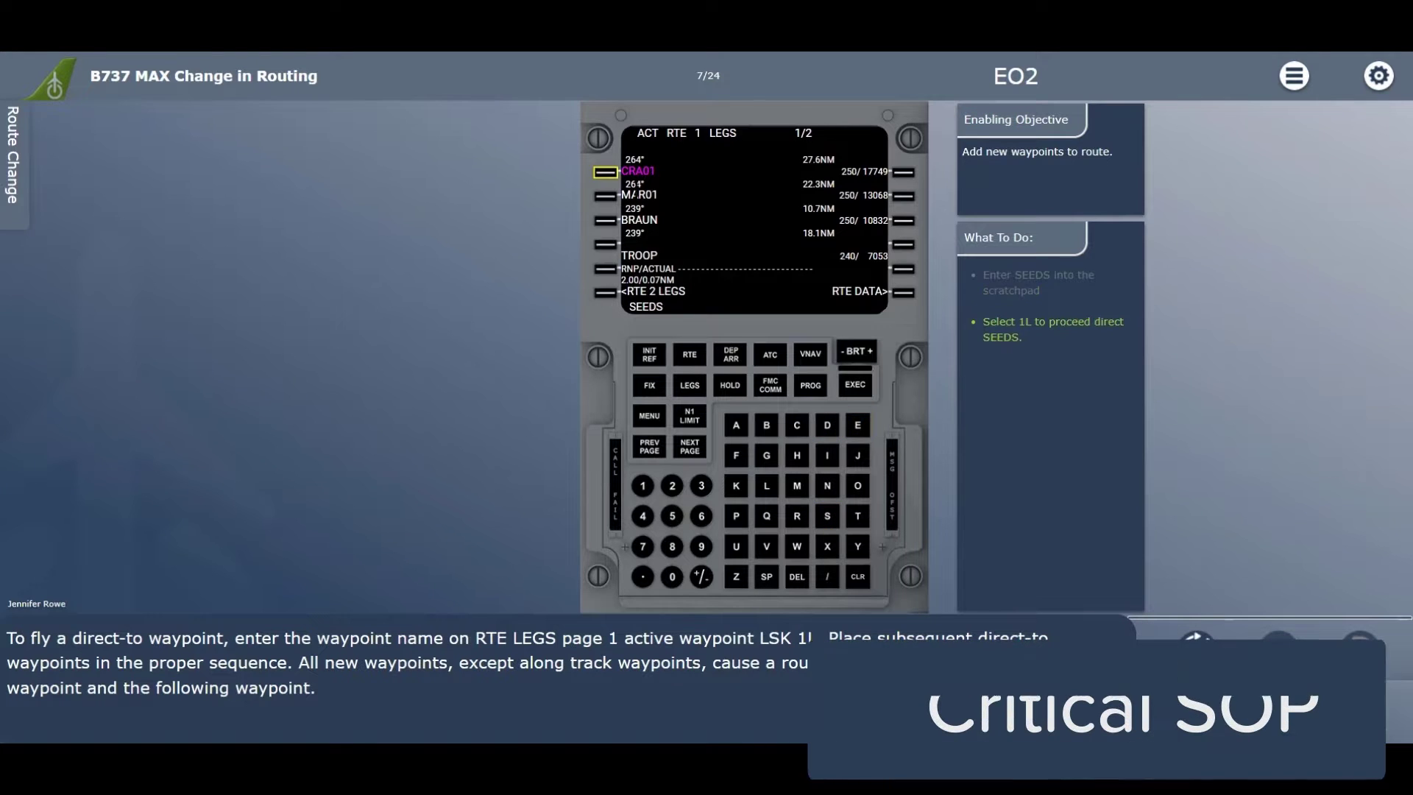
click(598, 169)
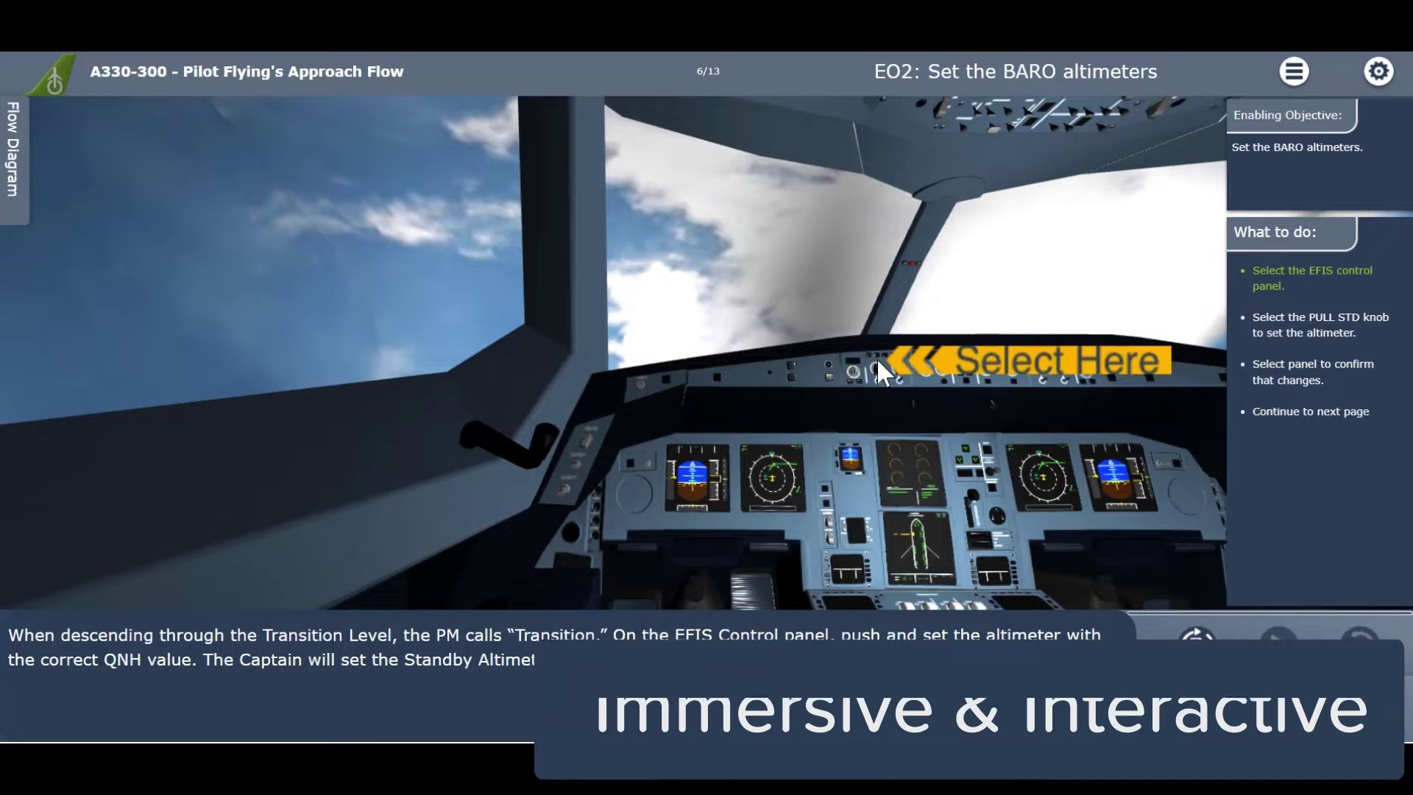
Step: Pull STD on the EFIS panel so the altimeter reads QNH 1013, then continue
click(877, 357)
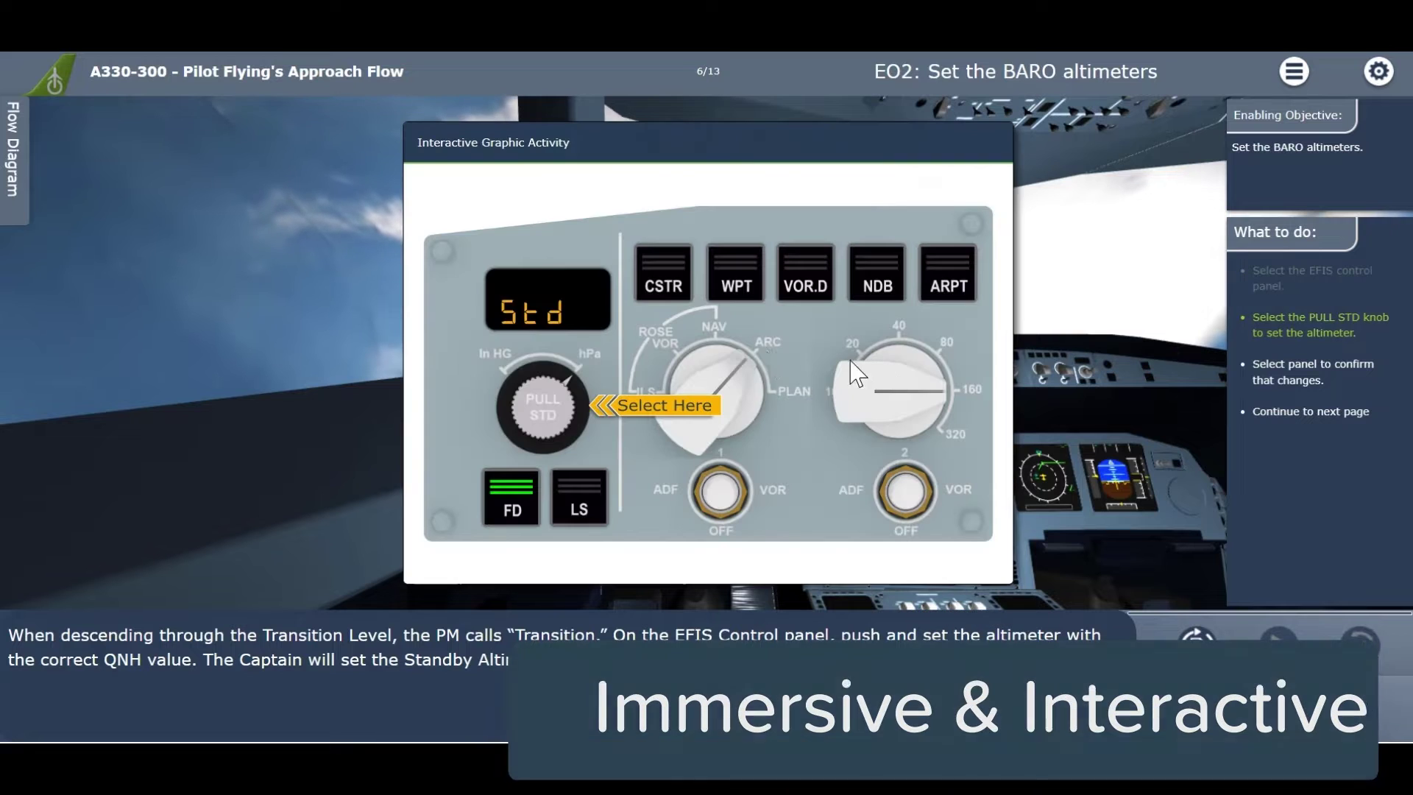
click(559, 421)
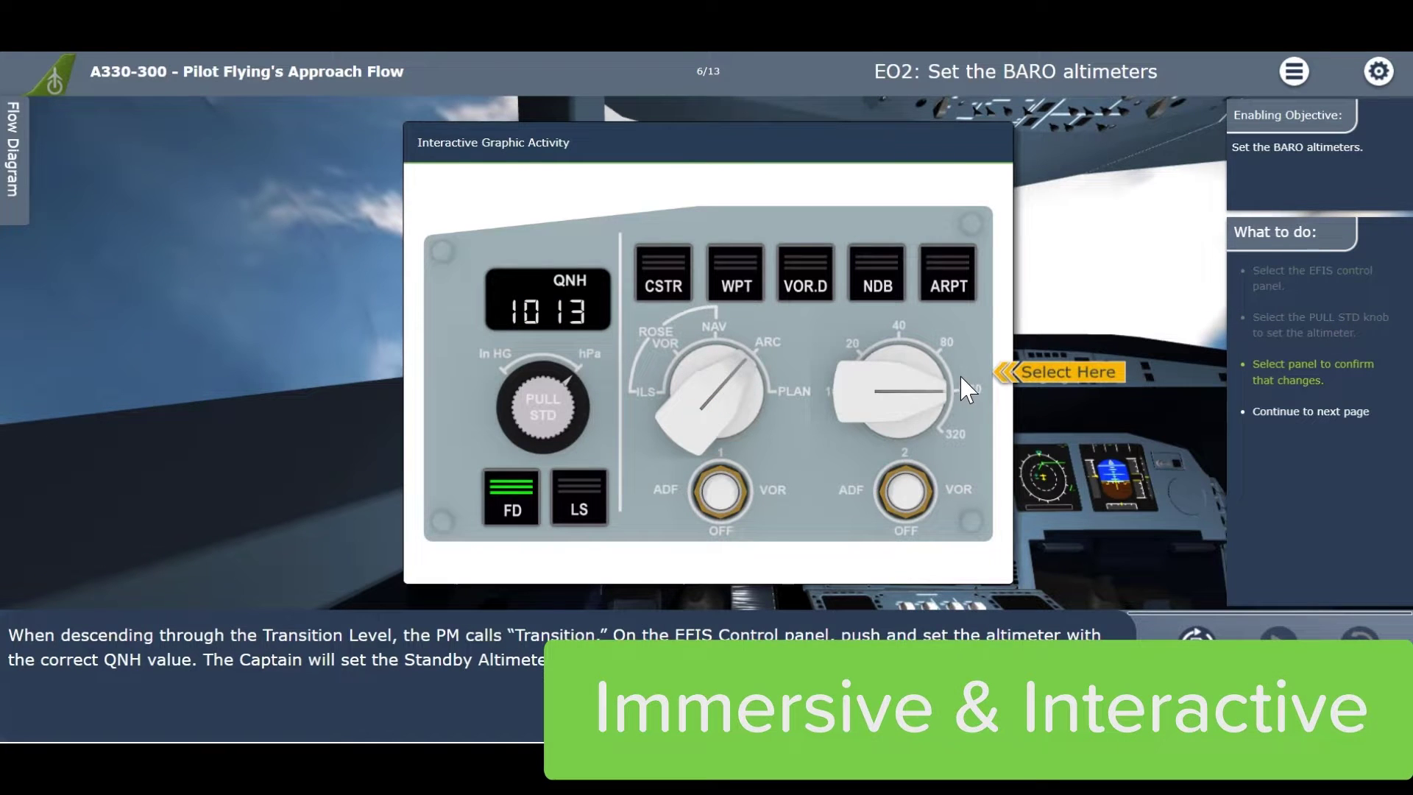
click(961, 381)
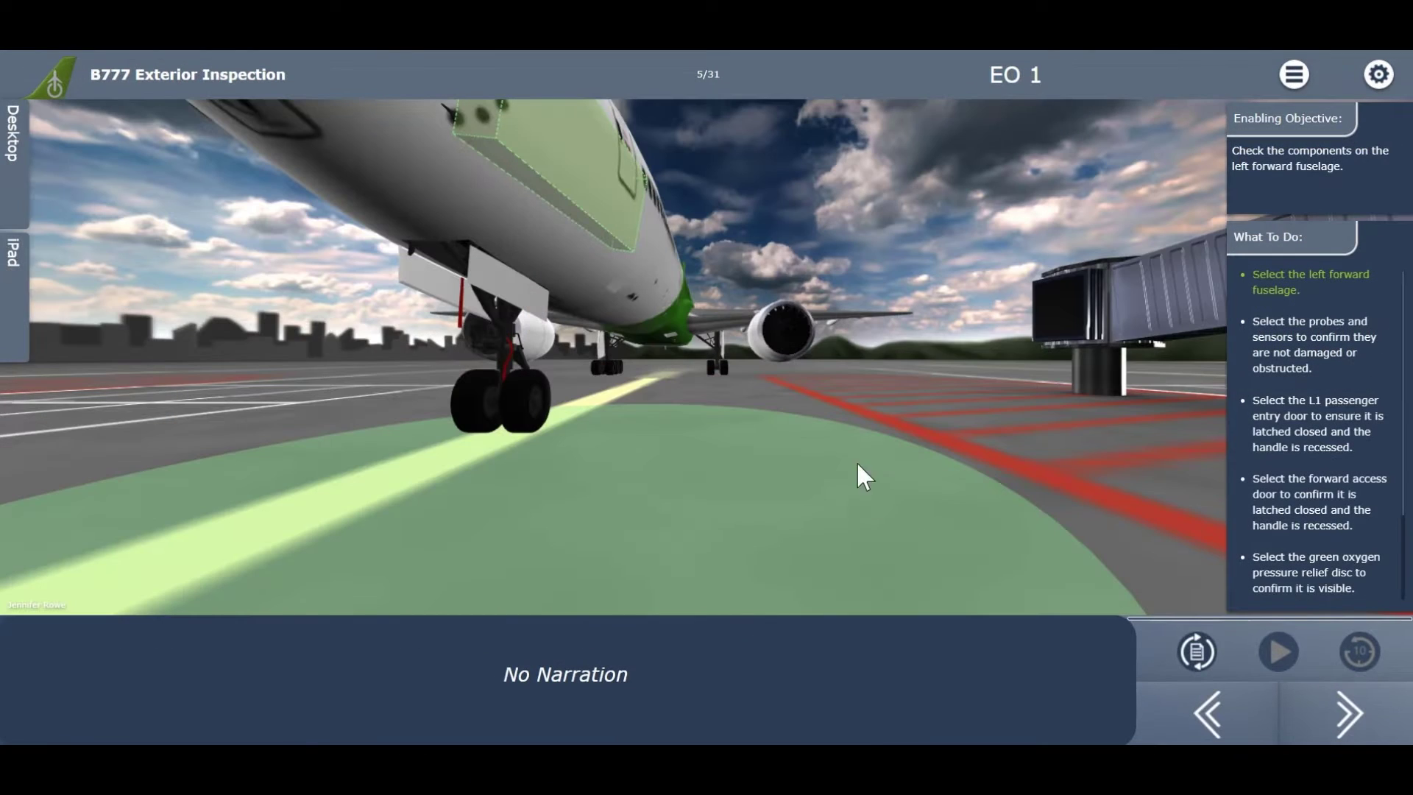
Step: Check the left forward fuselage, probes, L1 door and forward access door, then show the detailed score summary
click(622, 232)
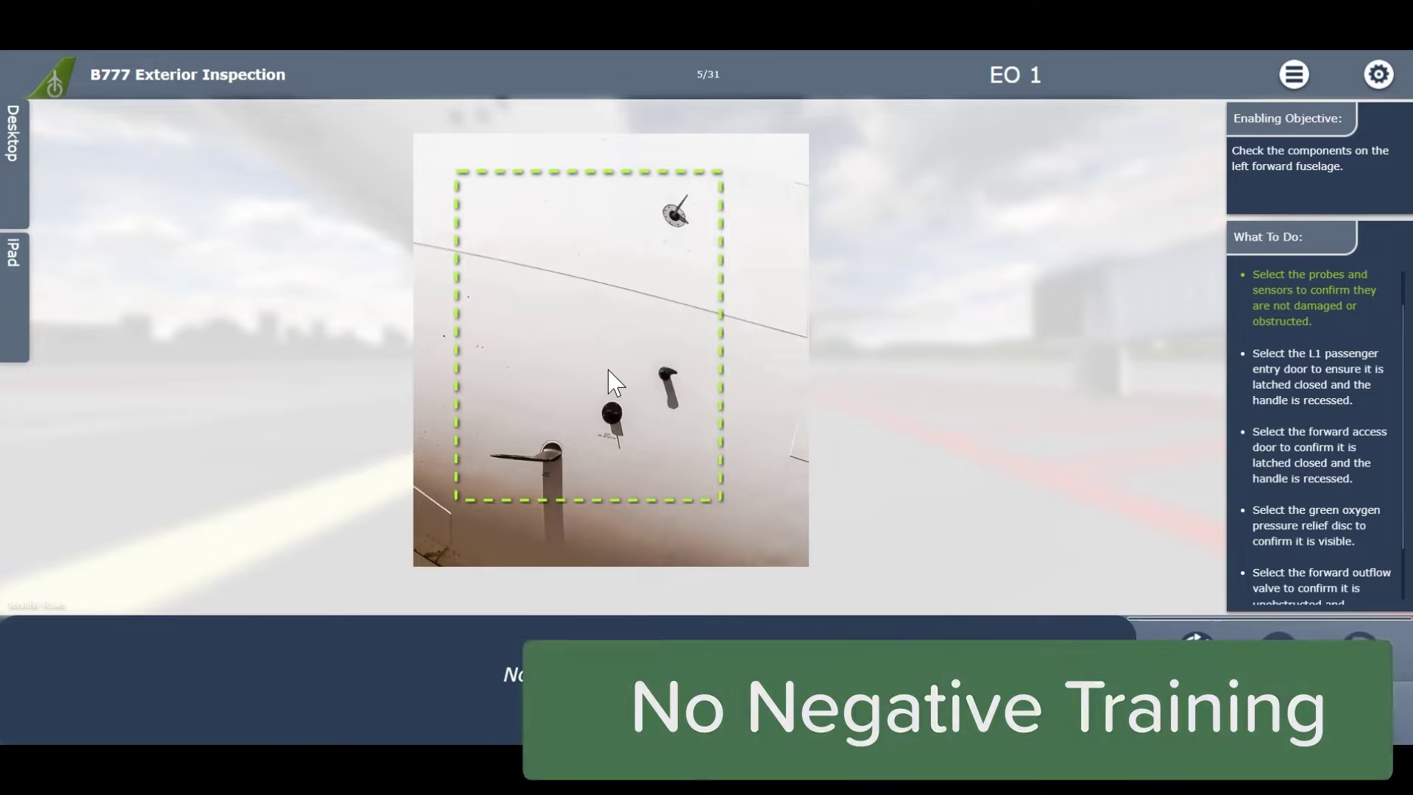
click(615, 382)
click(611, 317)
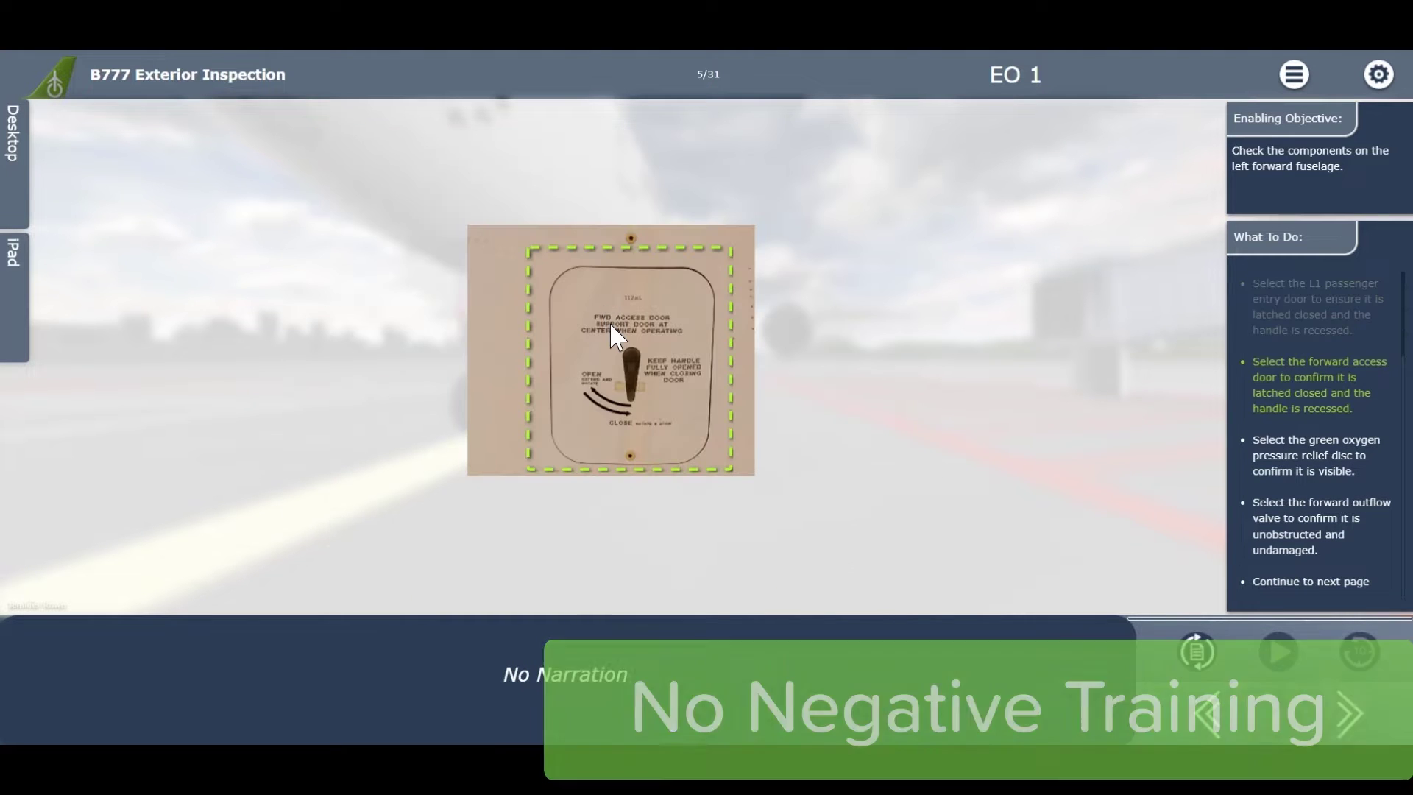
click(617, 289)
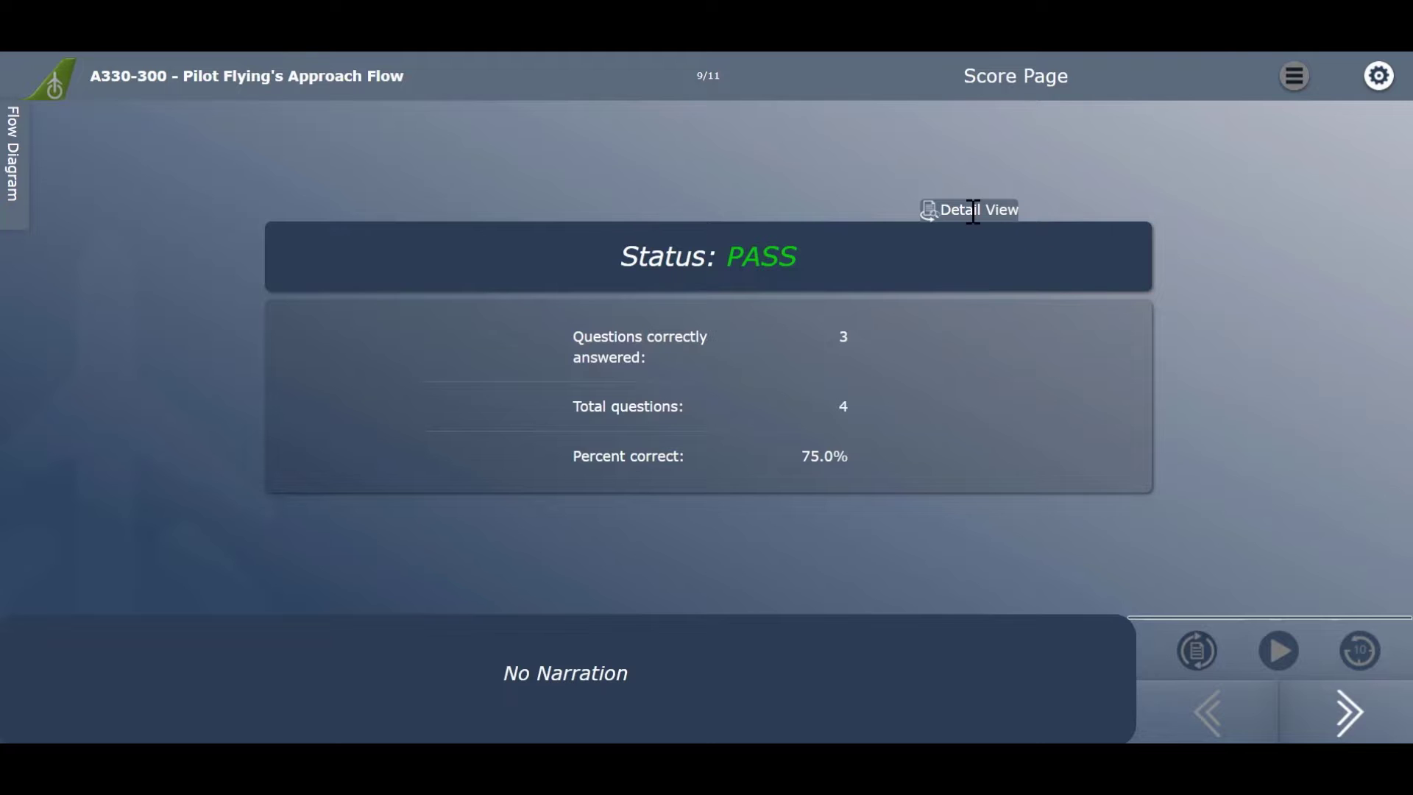
click(973, 212)
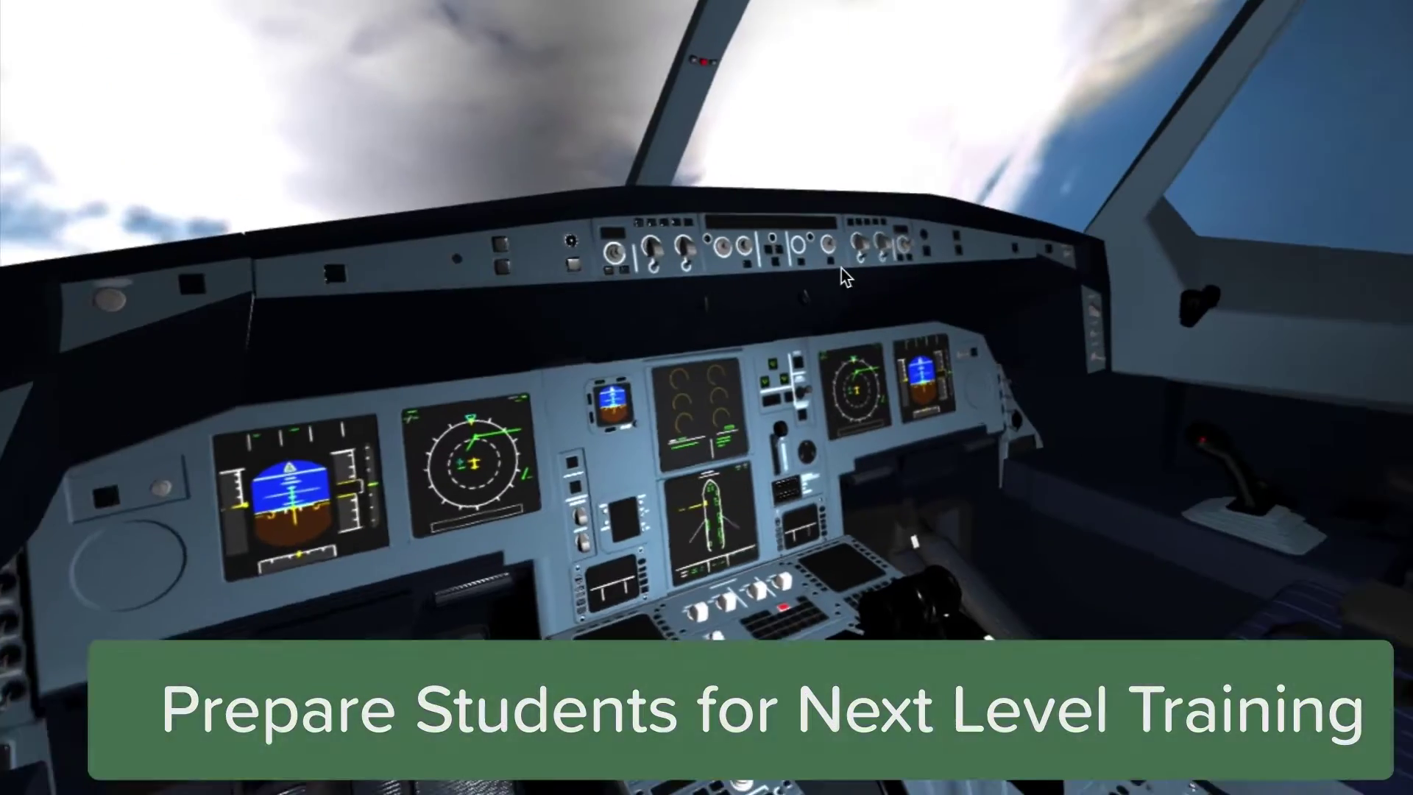
Step: Rotate the 3-D cockpit view right toward the first officer's seat
drag(842, 268, 801, 268)
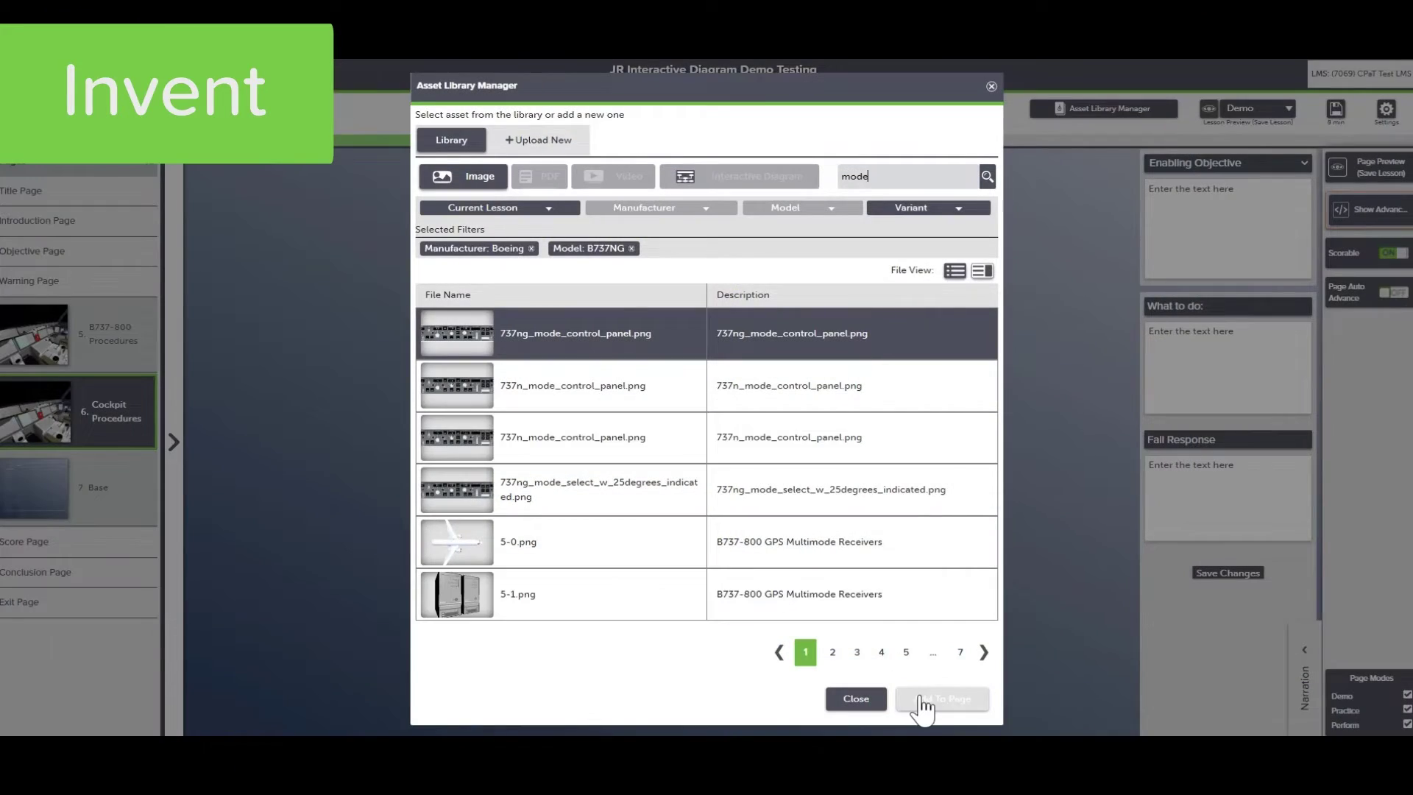
Step: Add the mode control panel image to the page, place a hotspot and rotate its cube edge-on
click(921, 699)
click(518, 665)
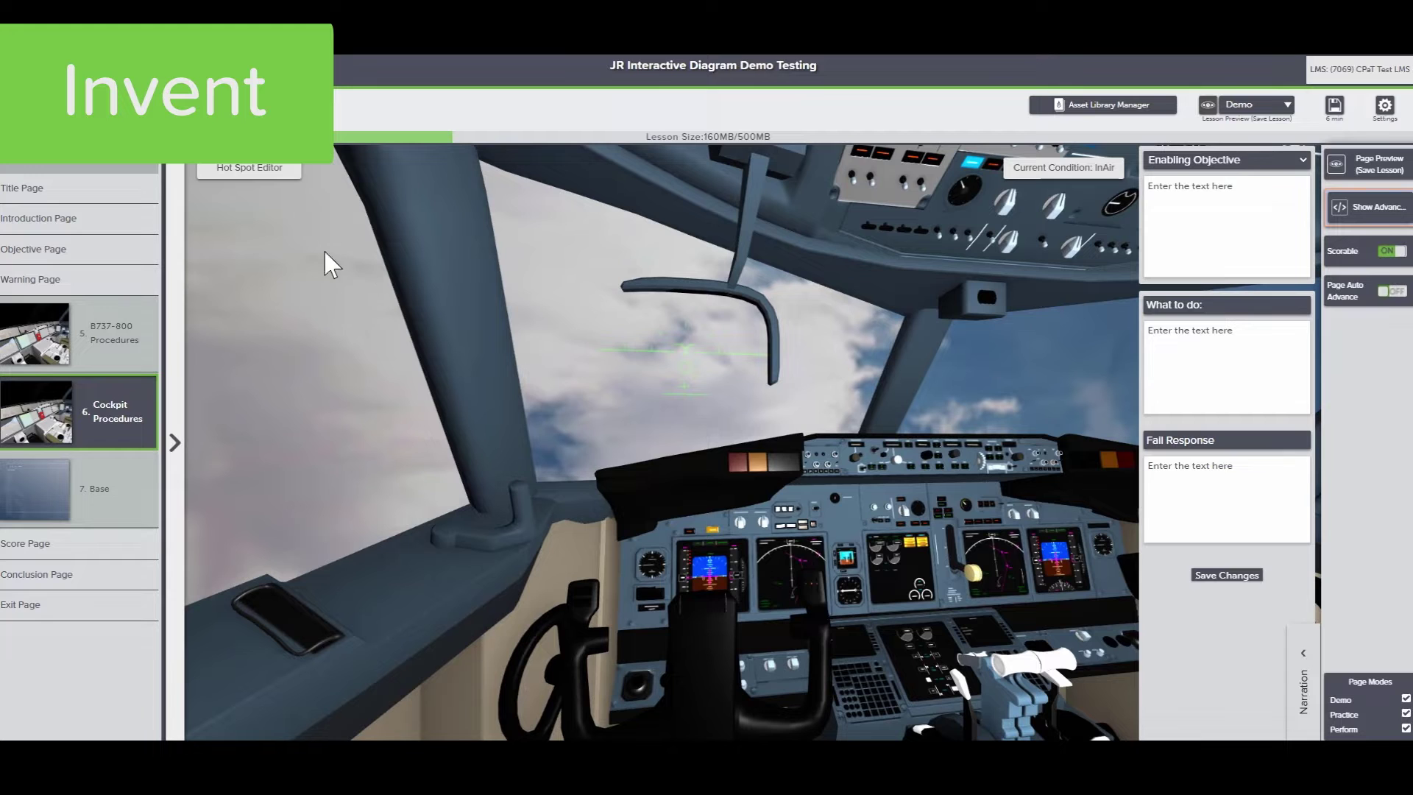
click(249, 184)
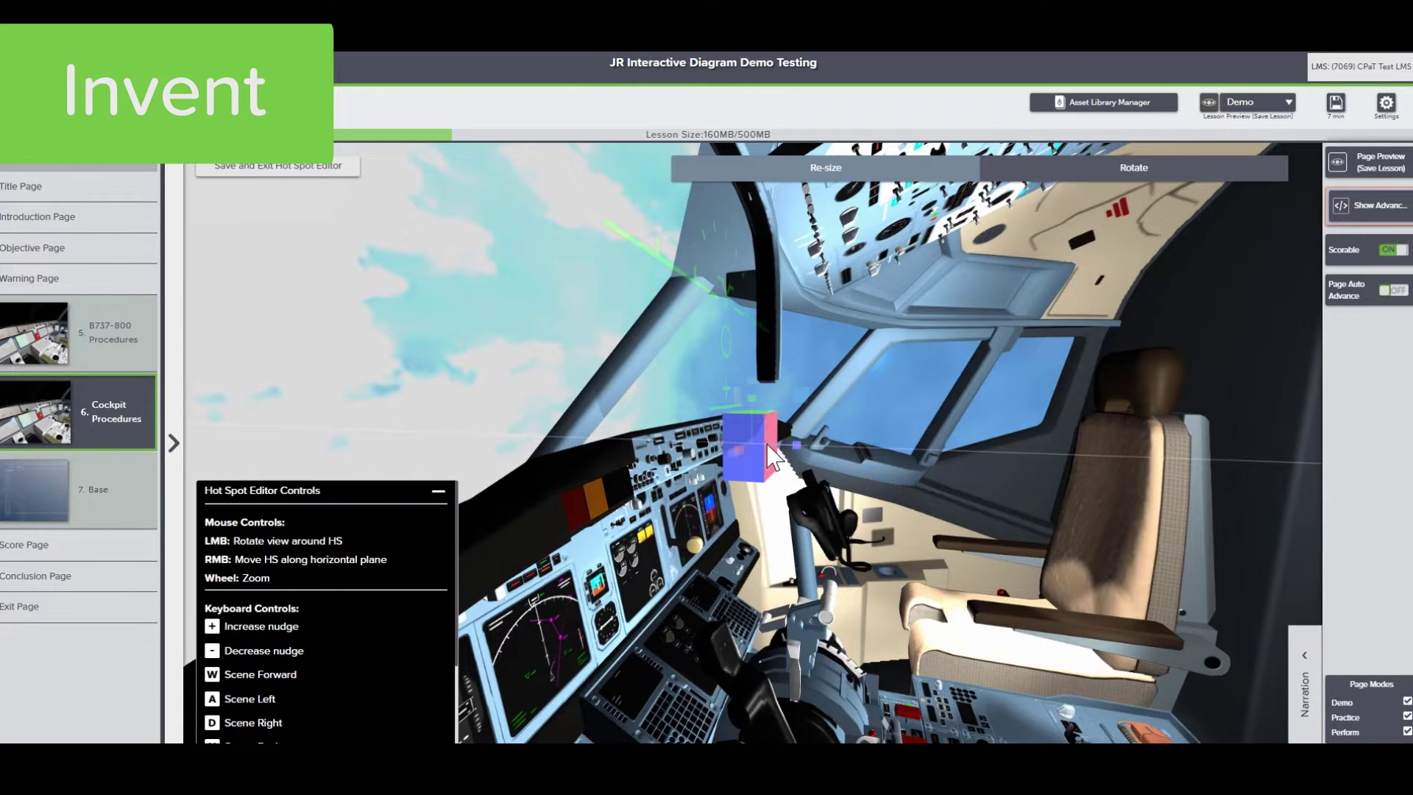
drag(767, 443, 756, 444)
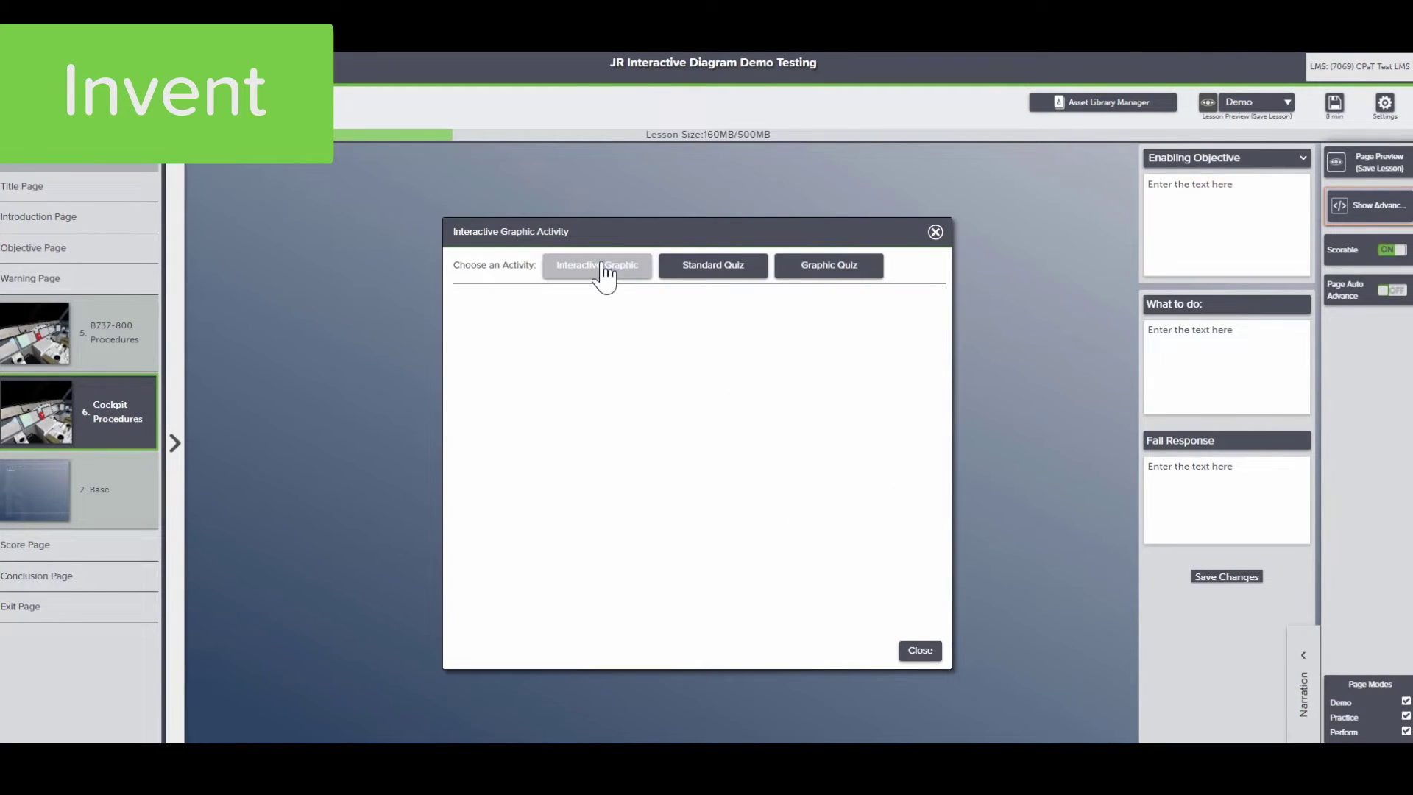
click(601, 267)
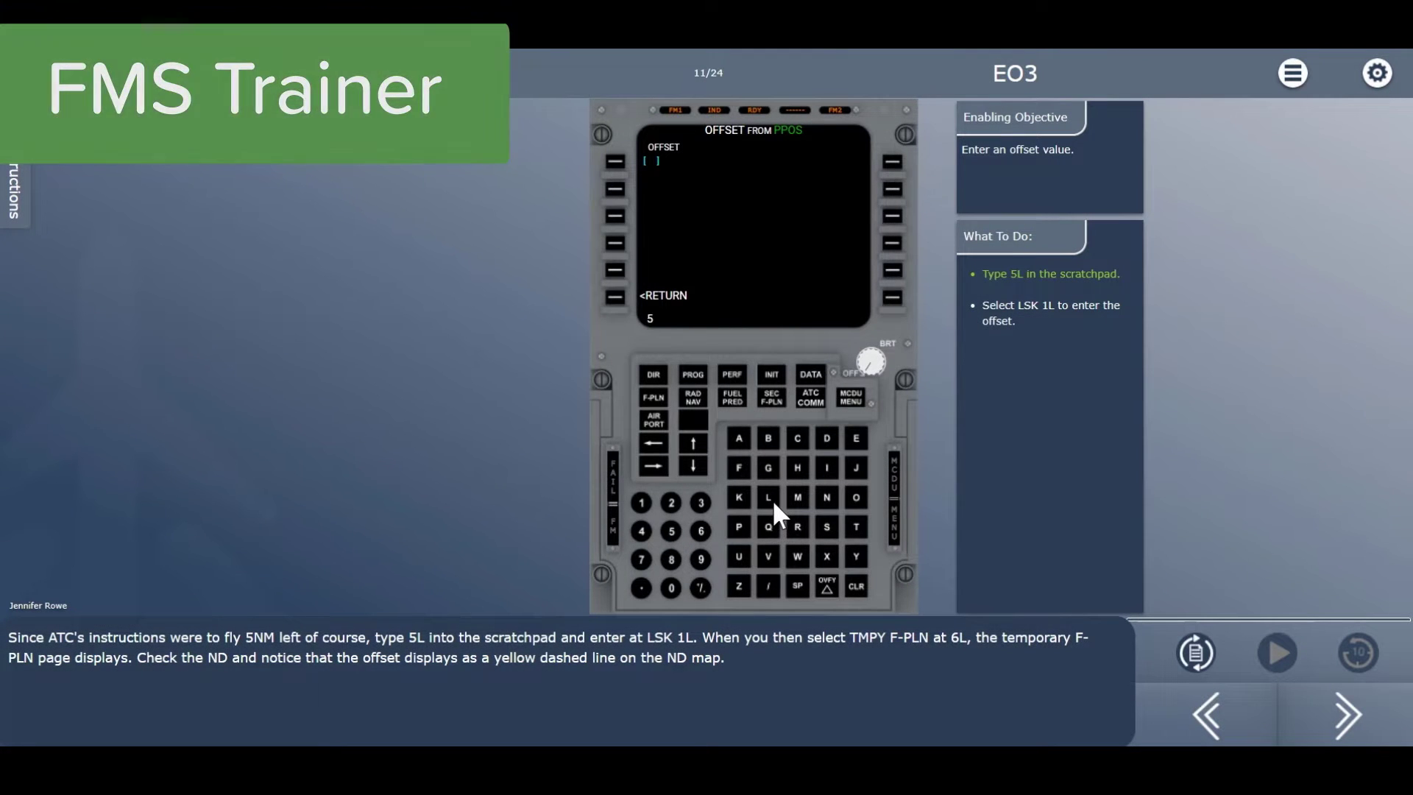
Step: Enter the 5L offset into the flight plan and review the enlarged navigation display
click(614, 161)
click(541, 246)
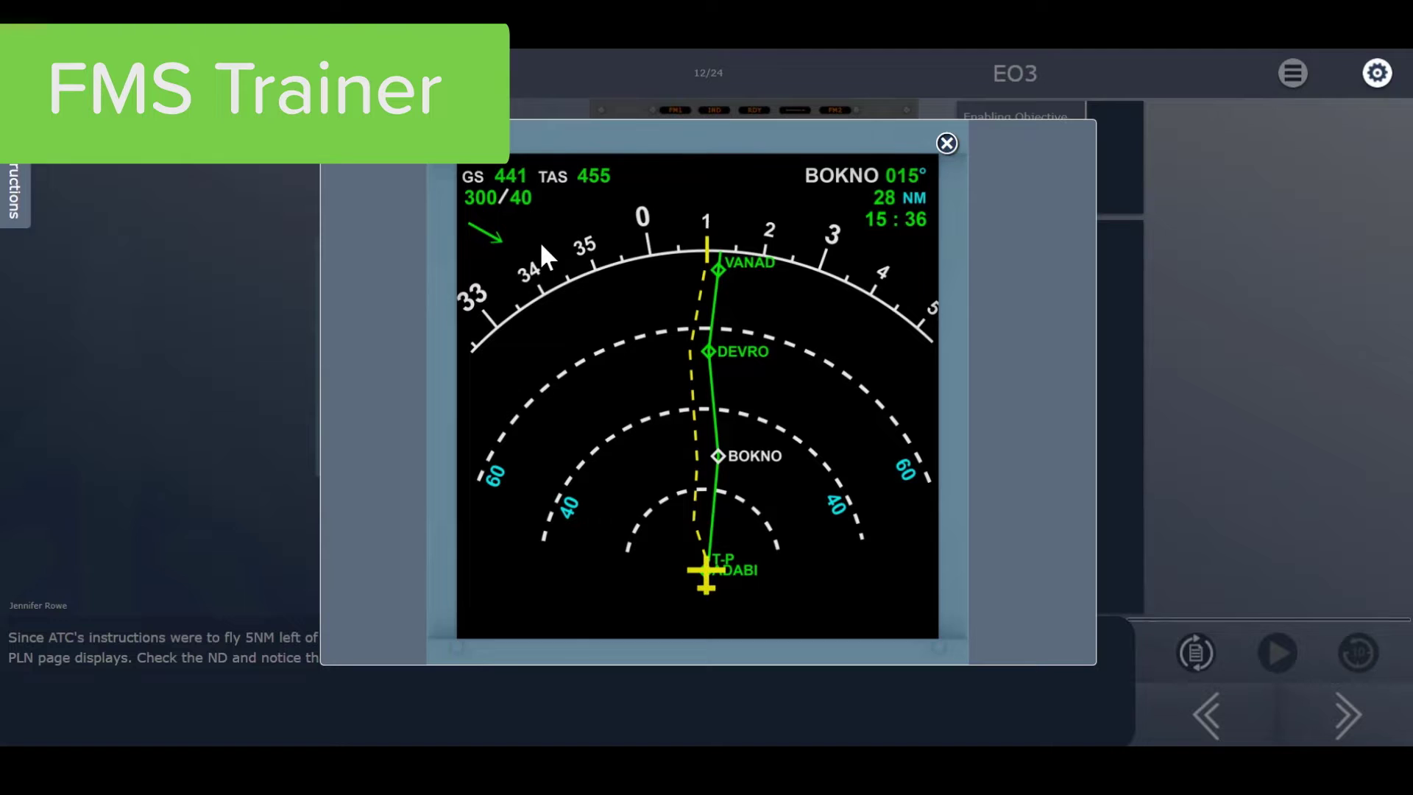
click(948, 143)
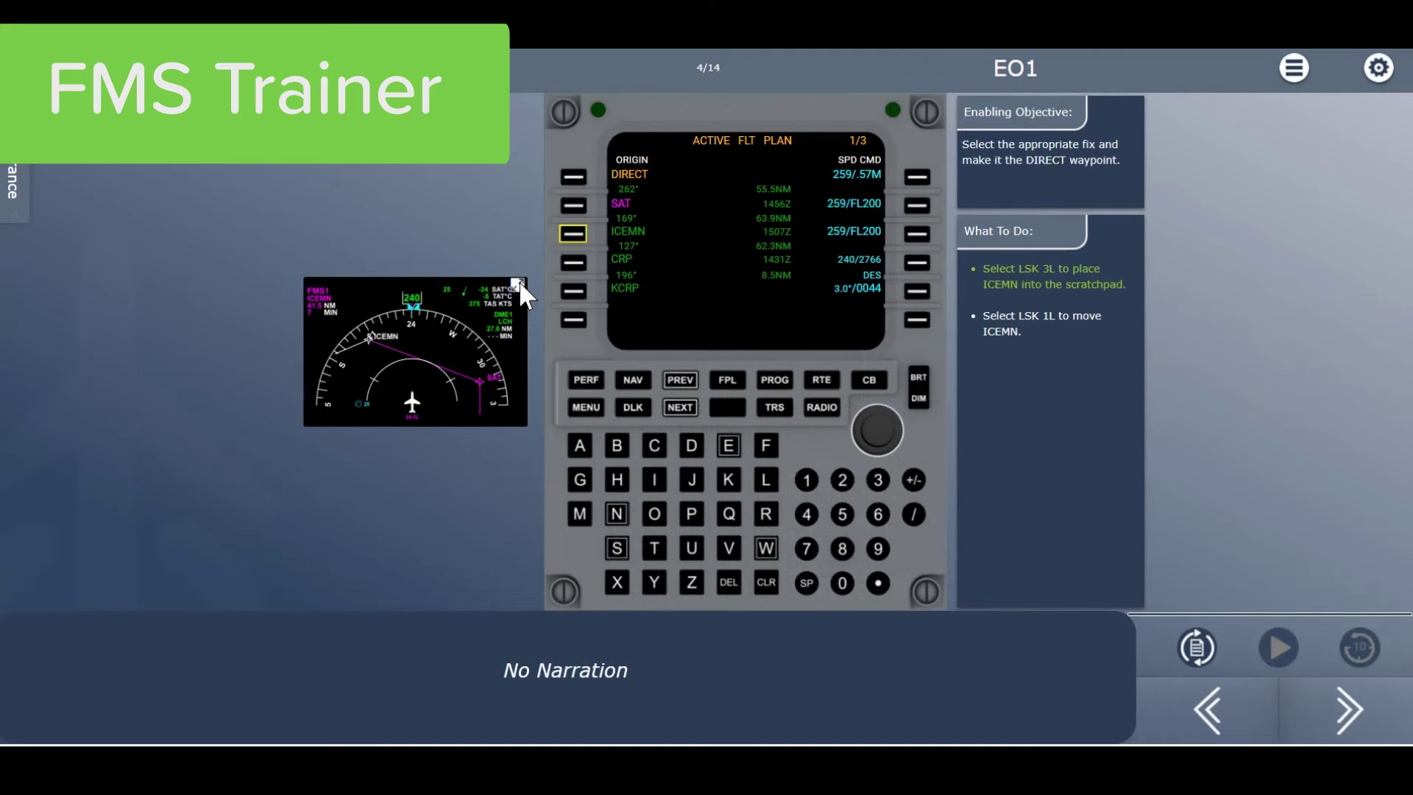
click(519, 280)
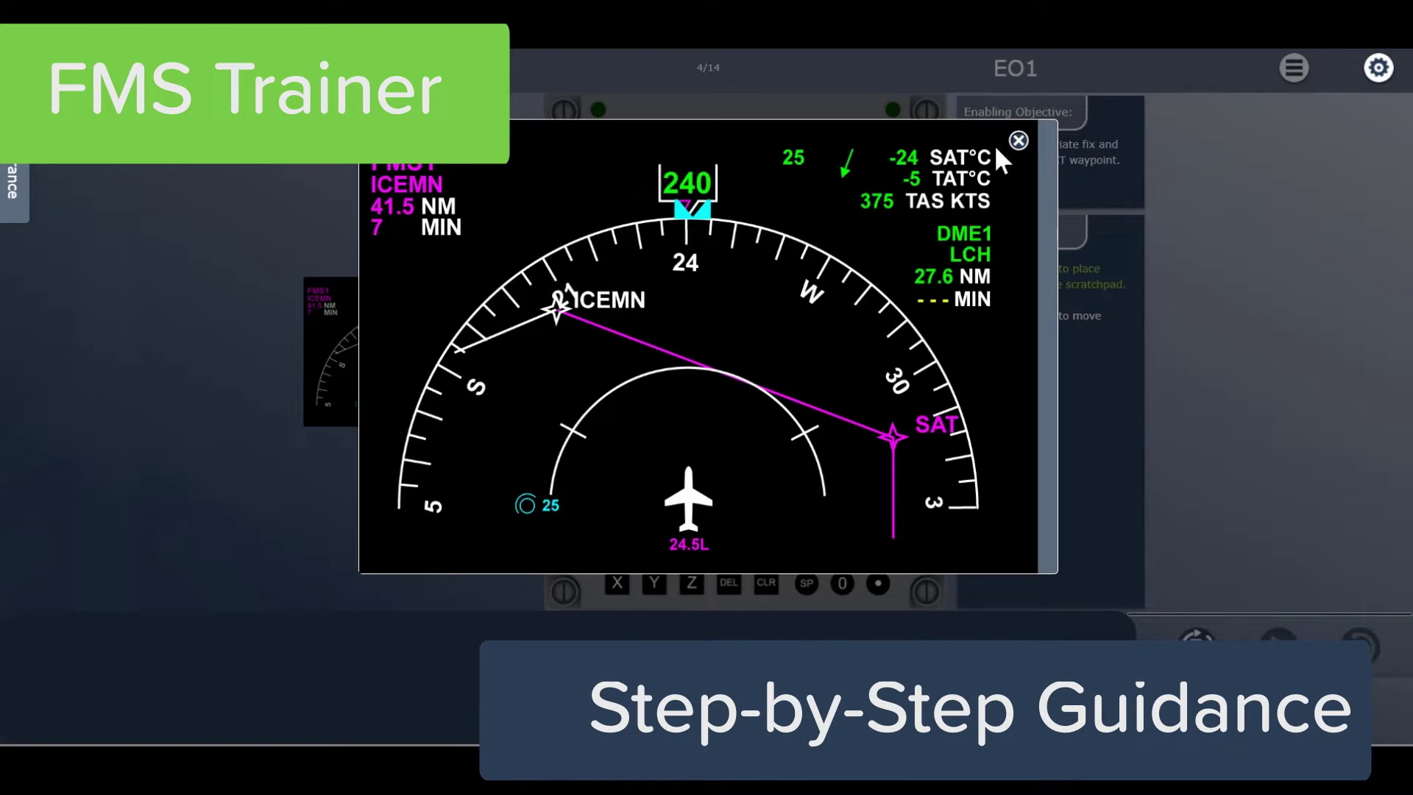
click(1020, 140)
Step: Make ICEMN the direct waypoint with a 349° intercept course and check the HSI map
click(573, 232)
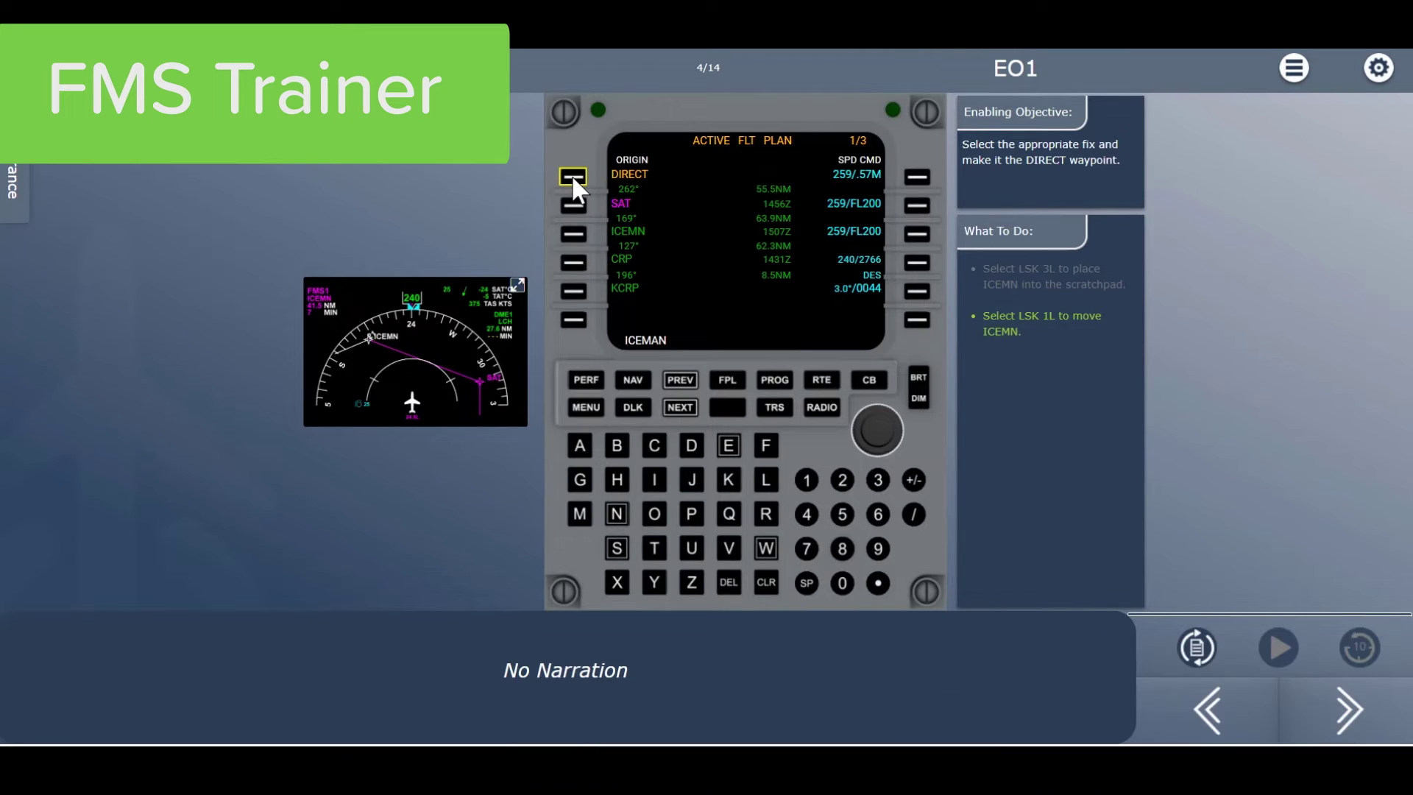
click(573, 178)
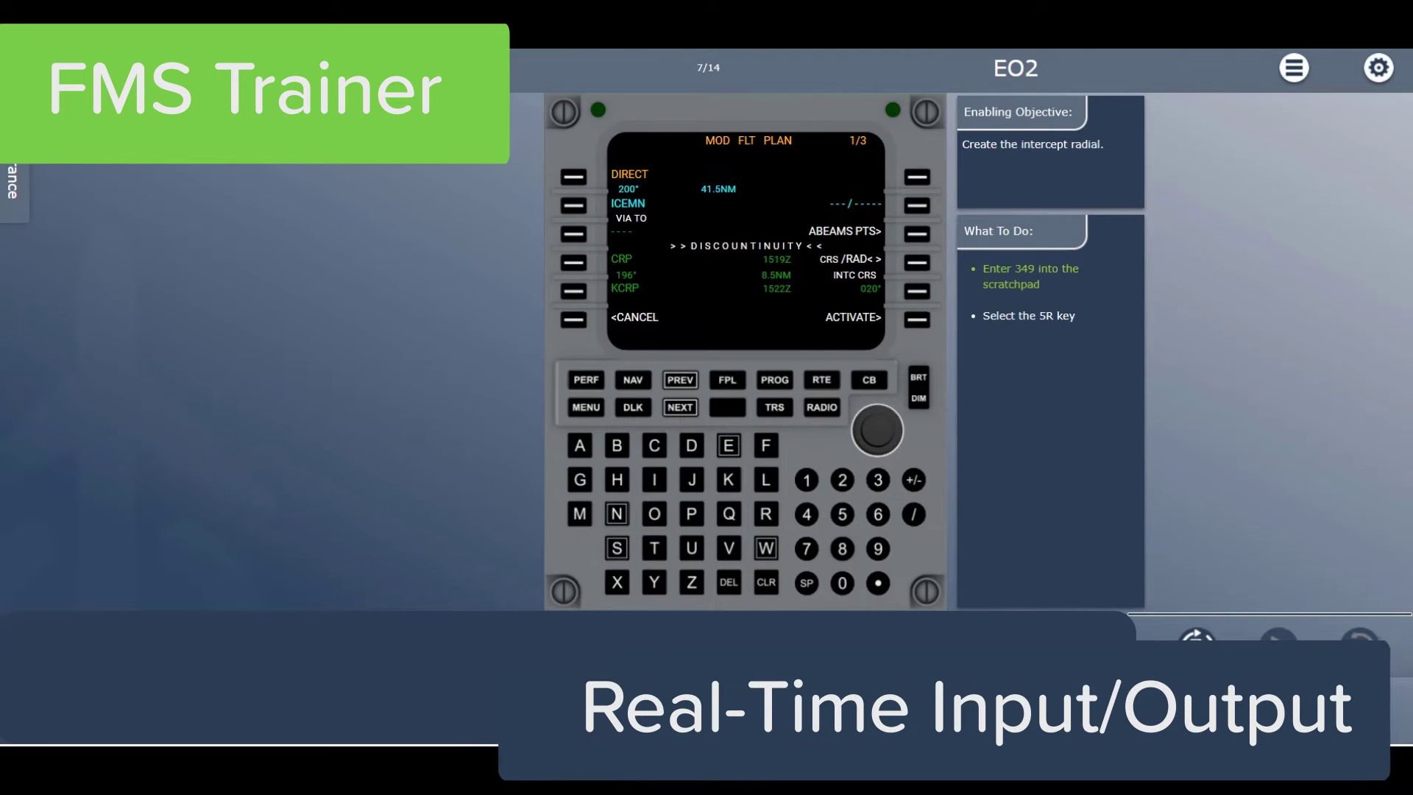
click(878, 482)
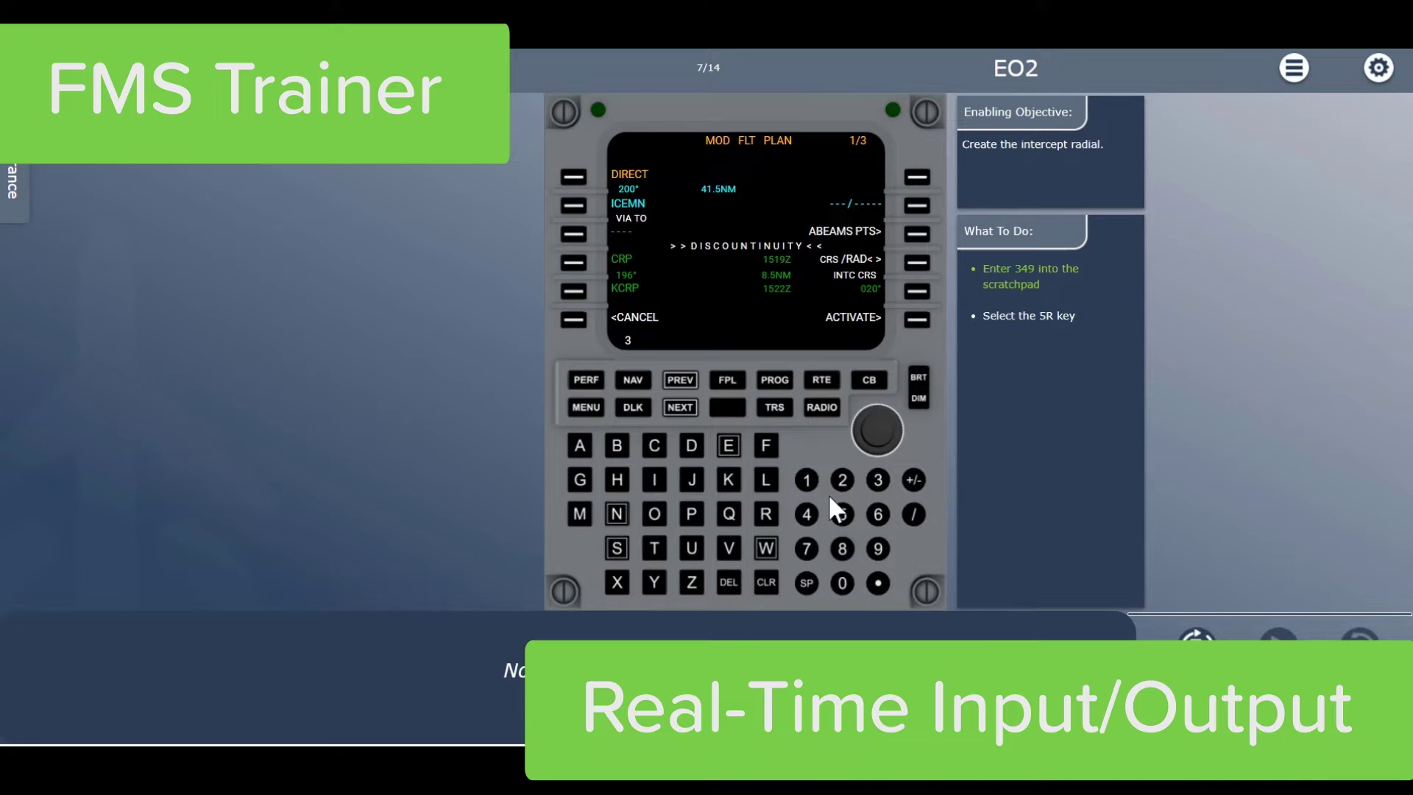
click(884, 547)
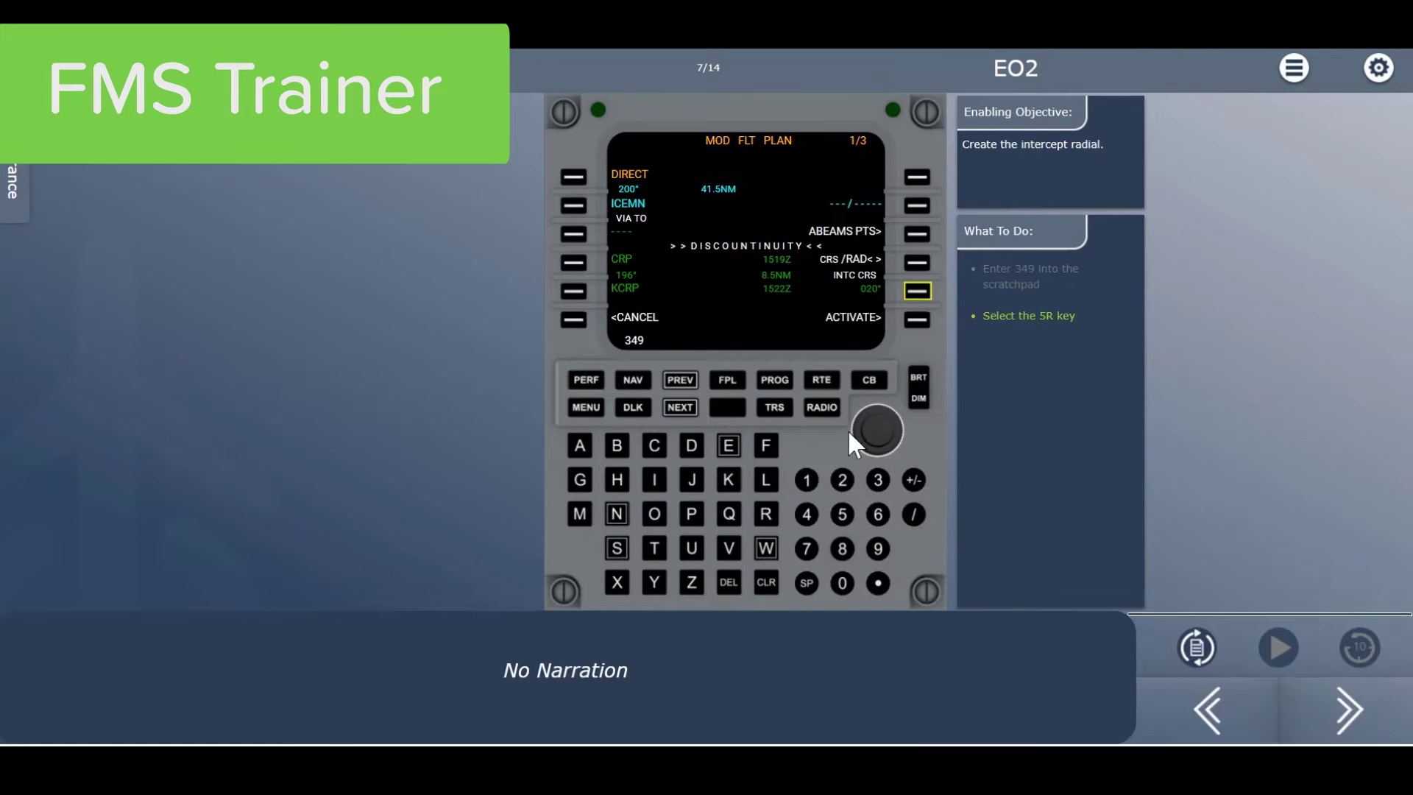
click(916, 292)
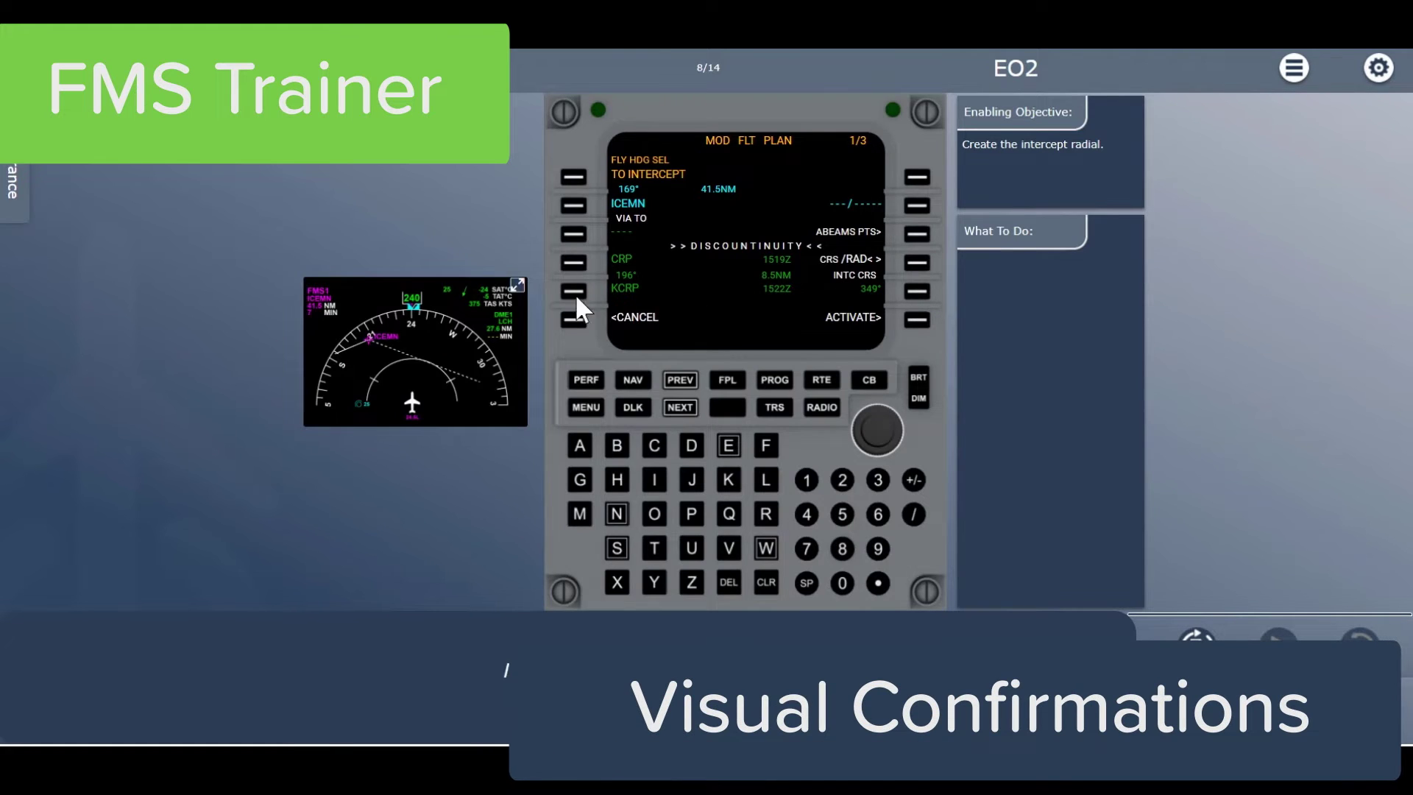
click(519, 284)
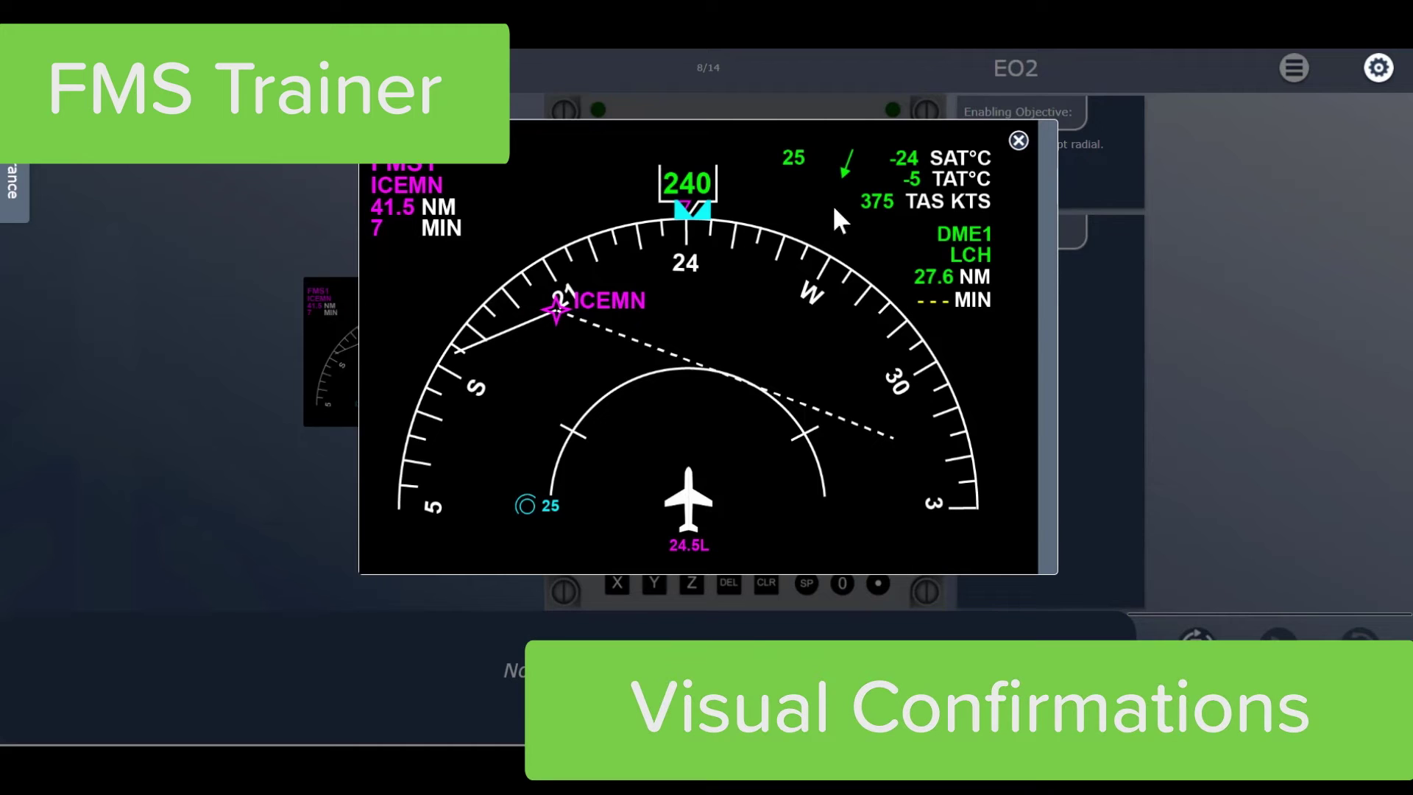
click(1019, 141)
Step: Activate the modified flight plan and review the enlarged navigation display
click(1341, 711)
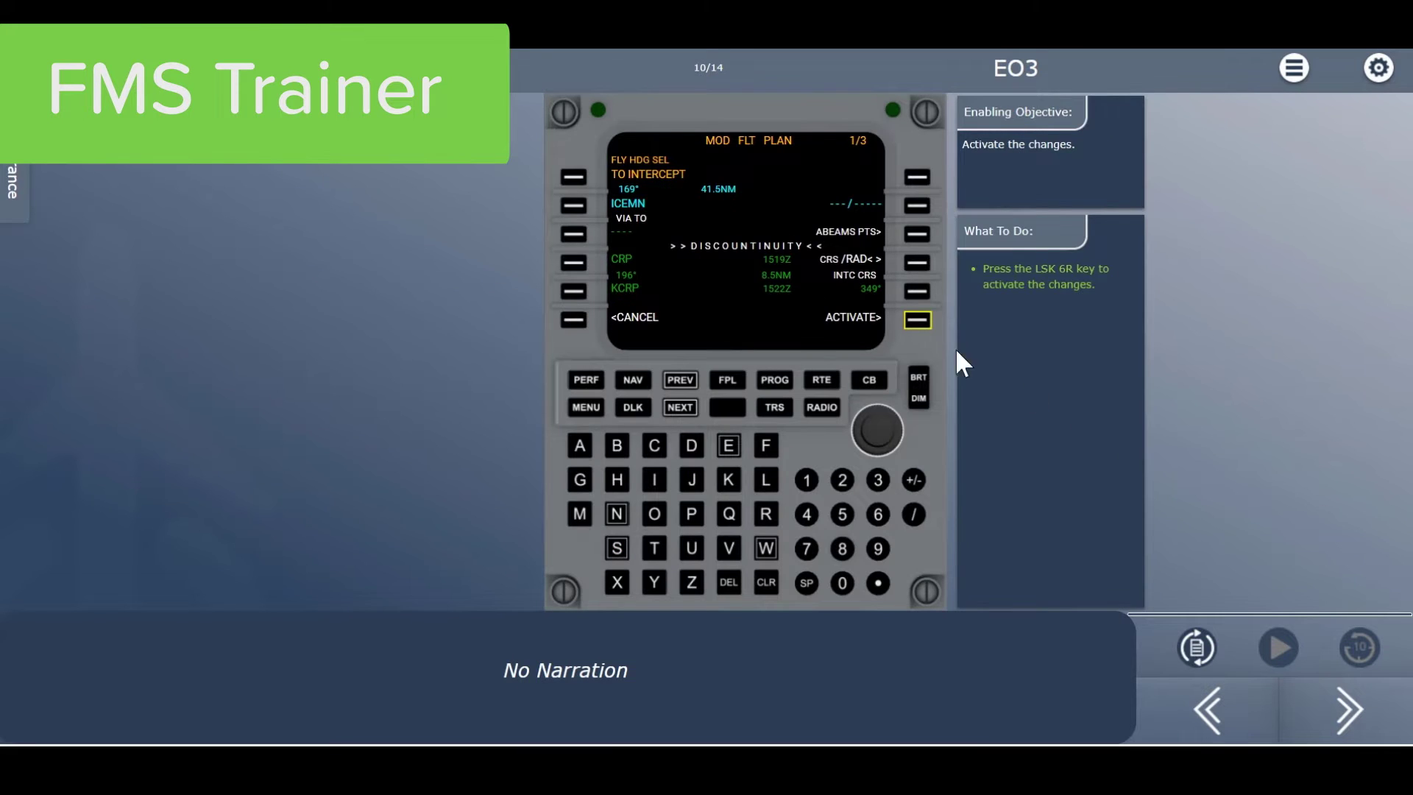
click(916, 319)
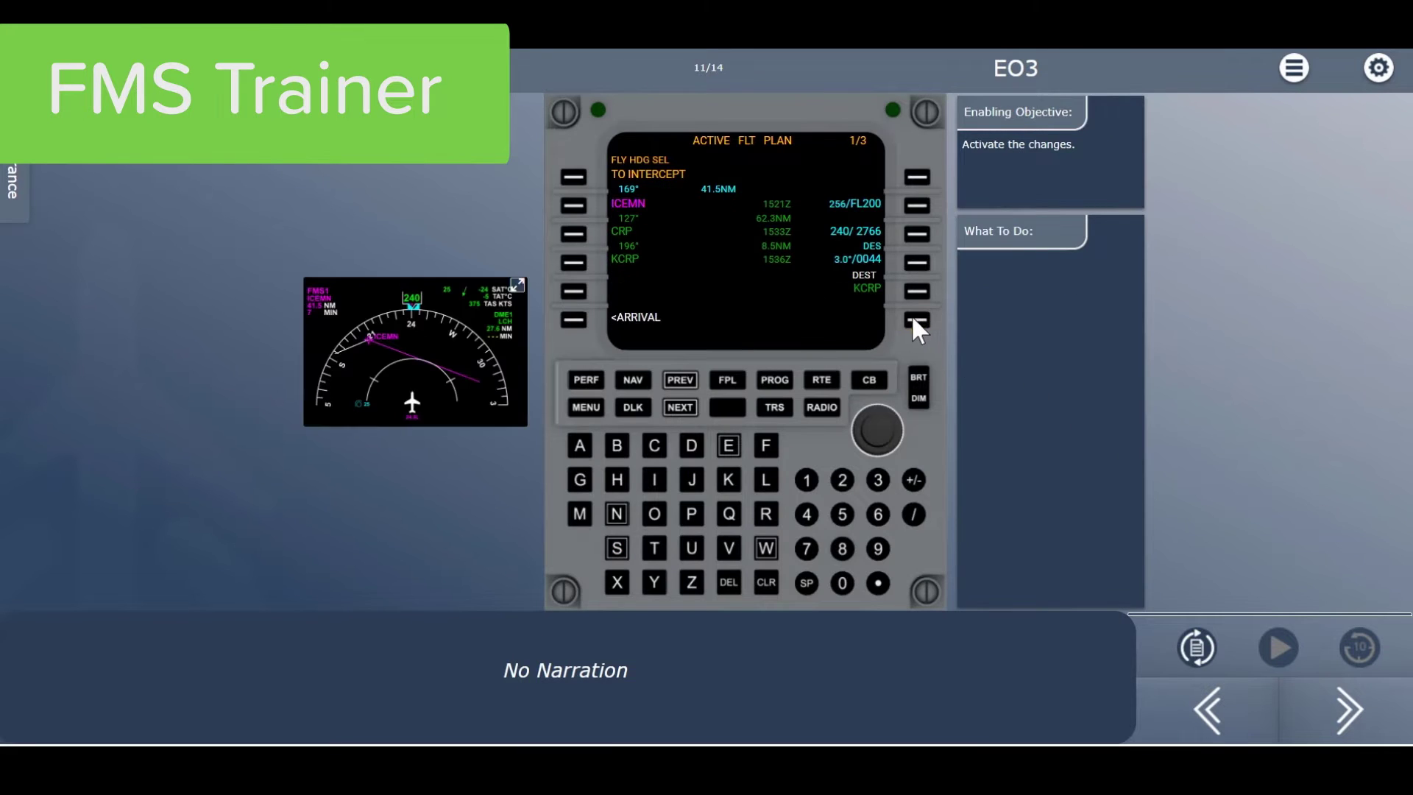
click(512, 288)
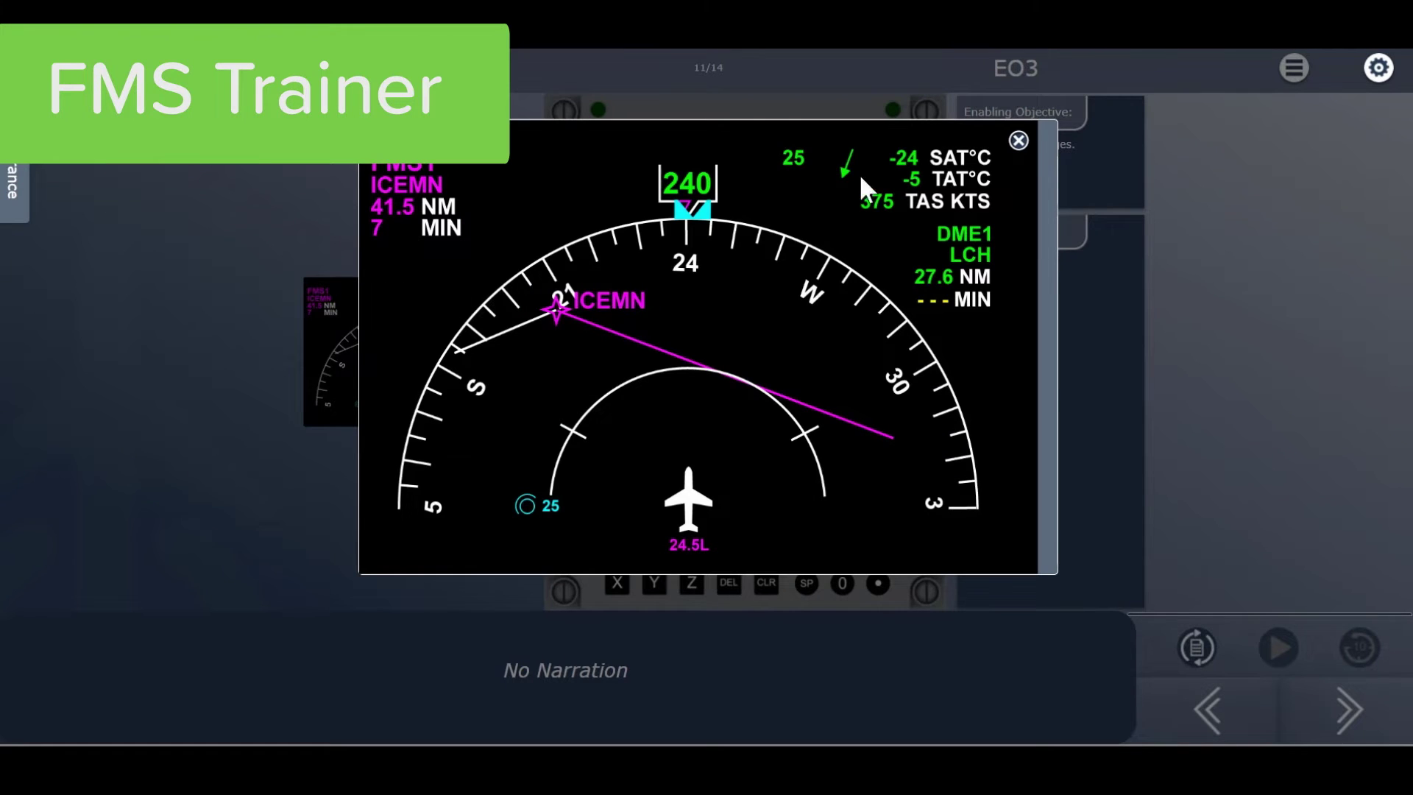
click(1018, 140)
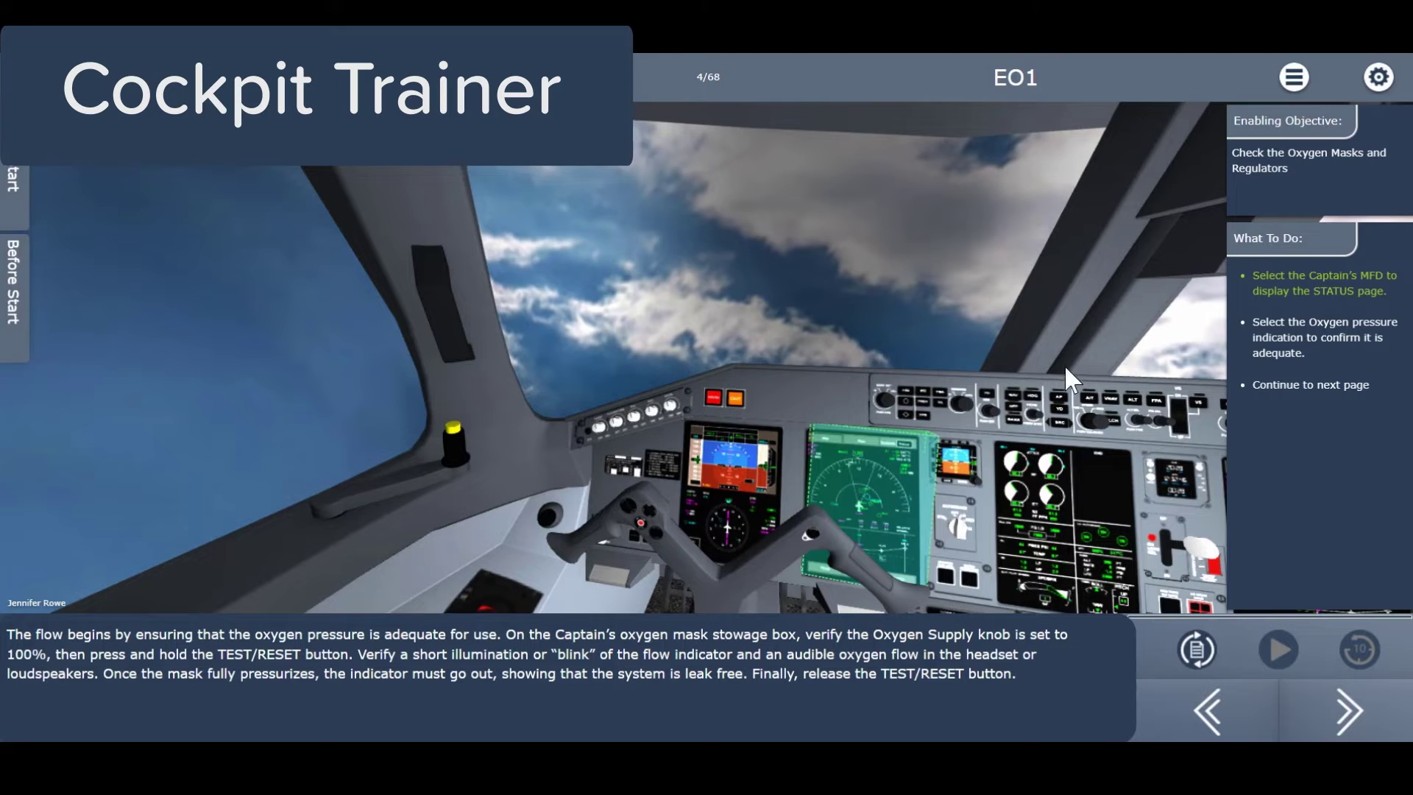
Step: Check crew oxygen pressure on the Captain's MFD, then the Display Controller and Reversionary Panels
click(900, 457)
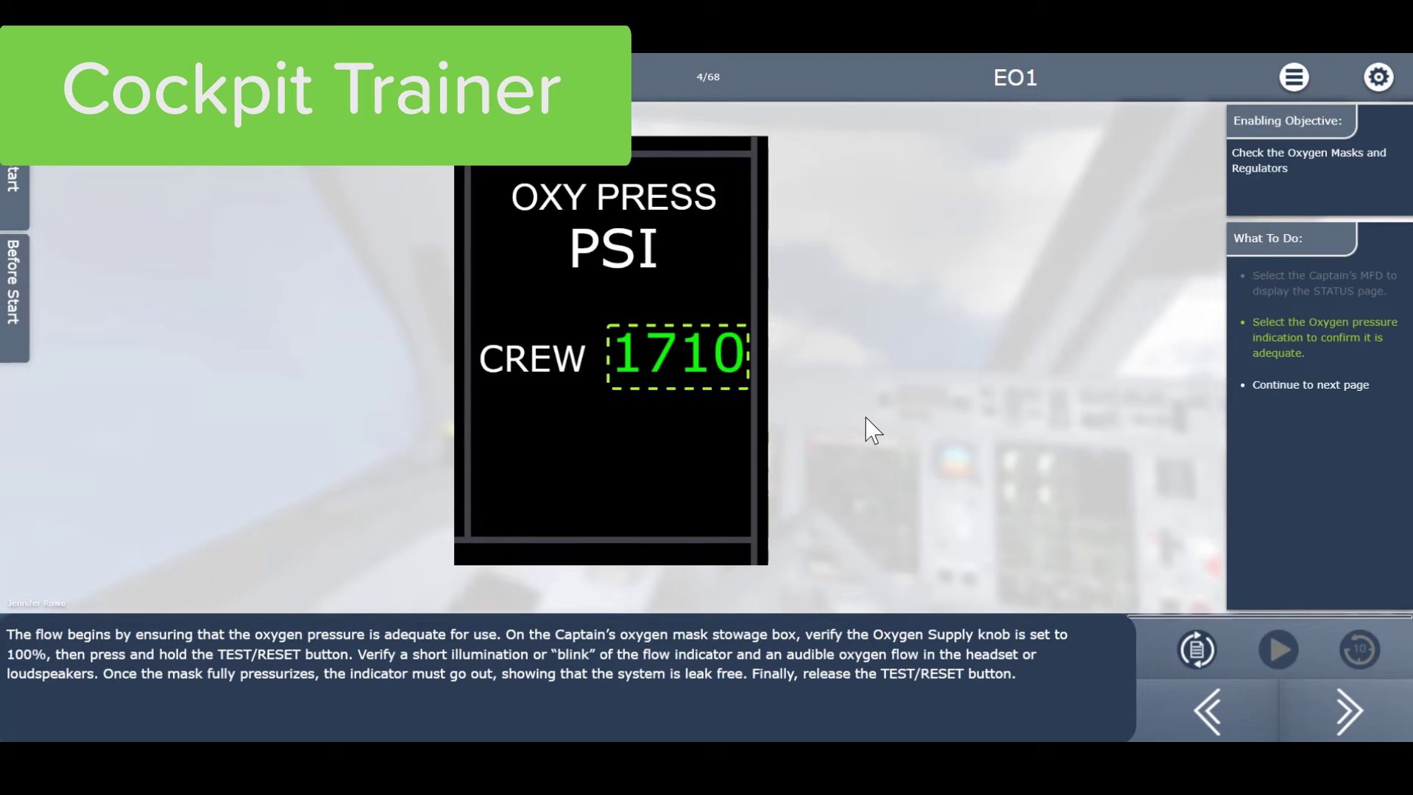
click(708, 367)
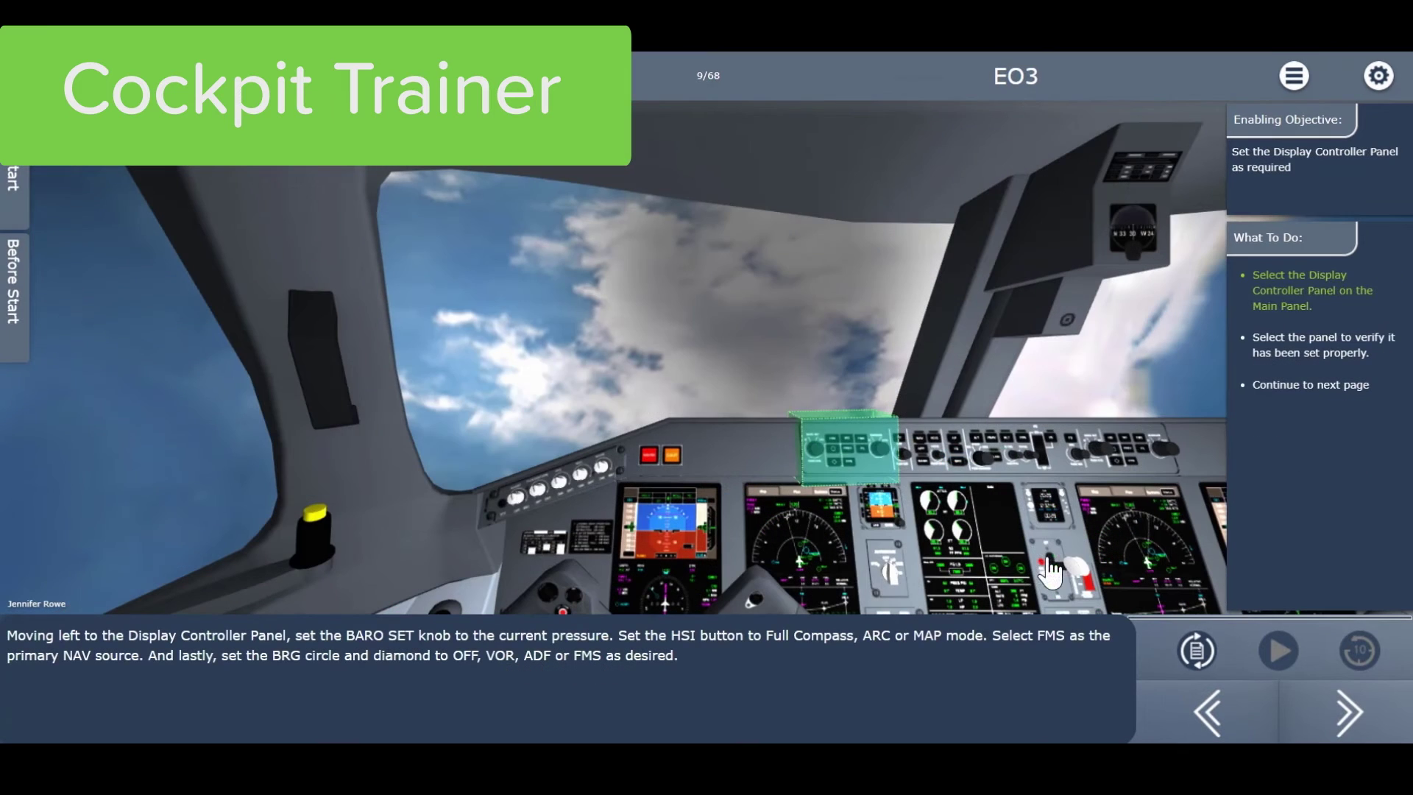
click(840, 444)
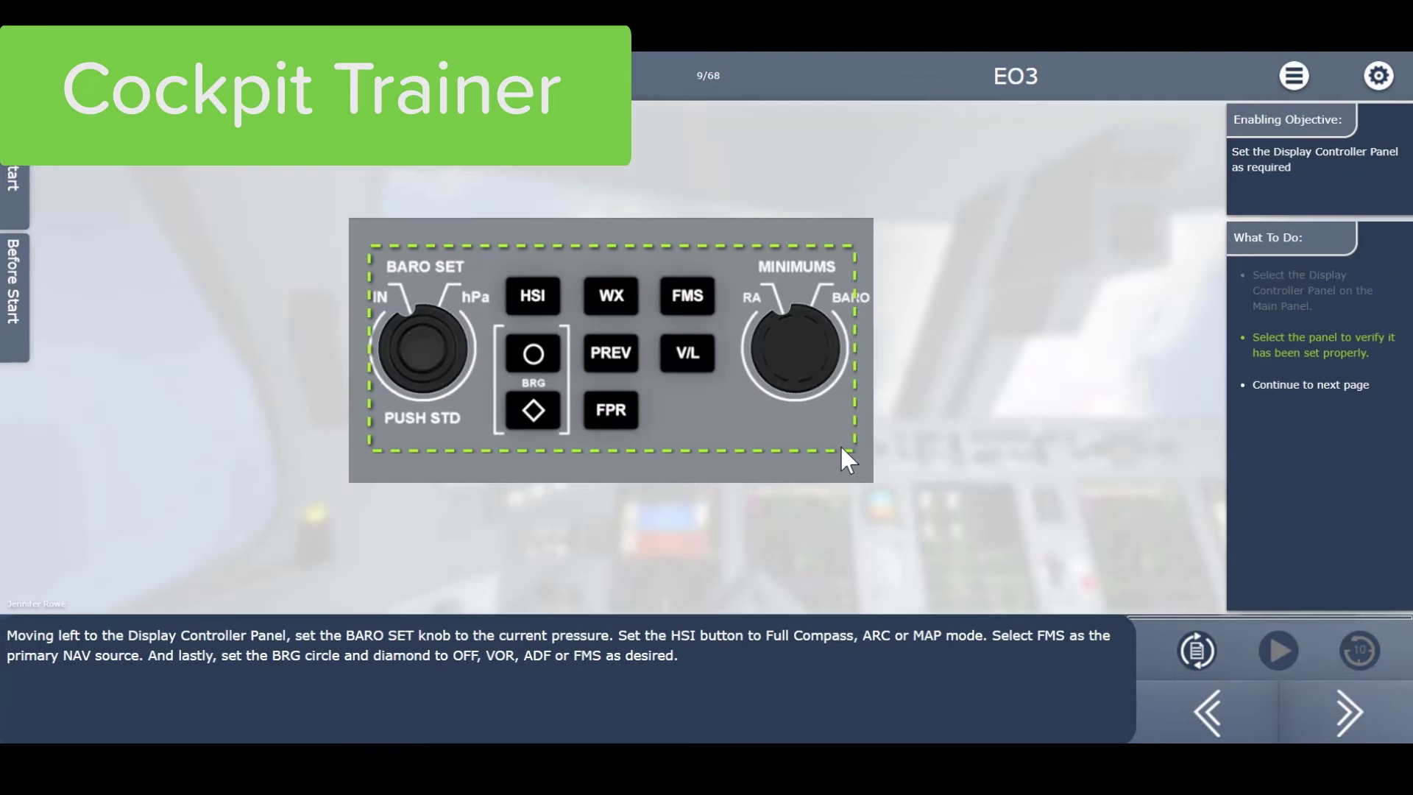
click(633, 369)
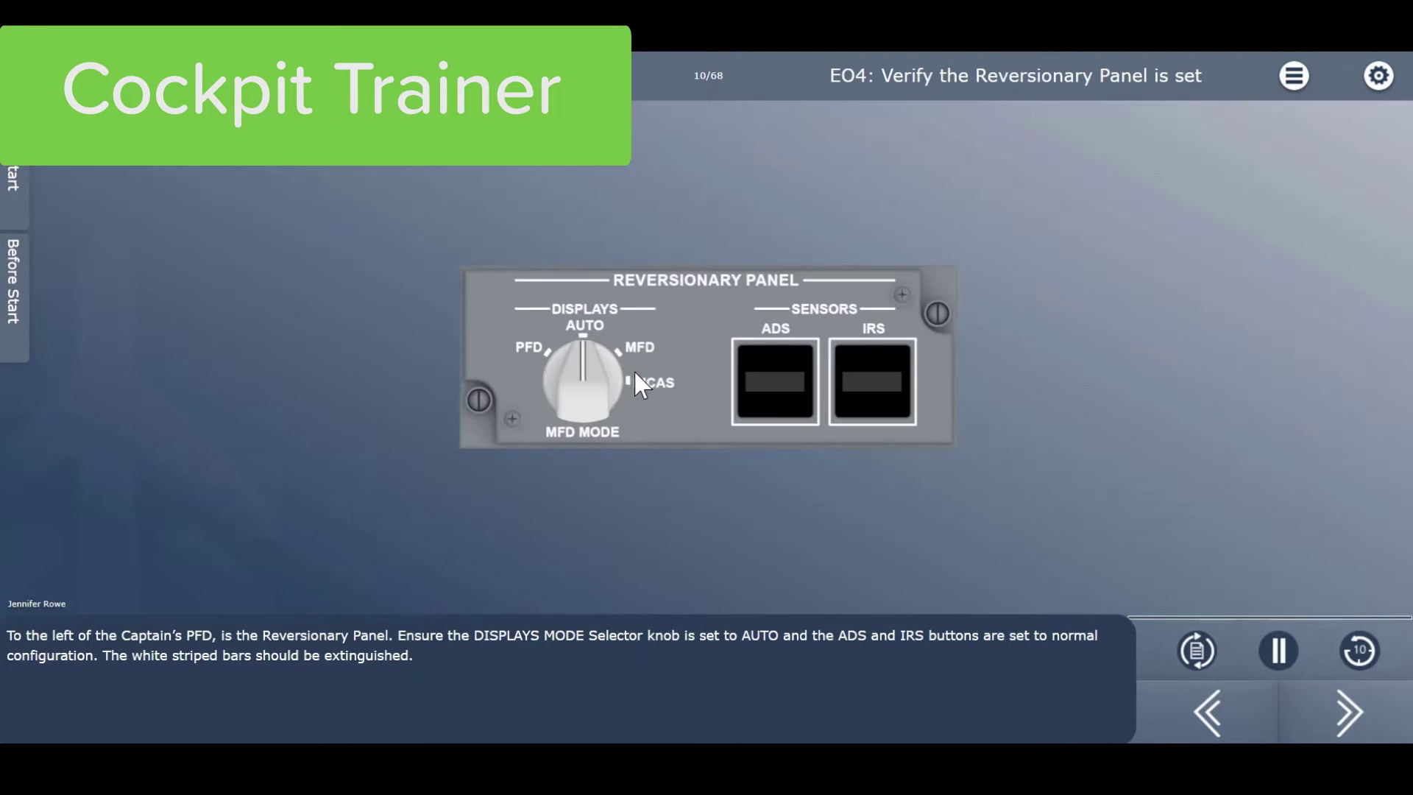
click(1370, 728)
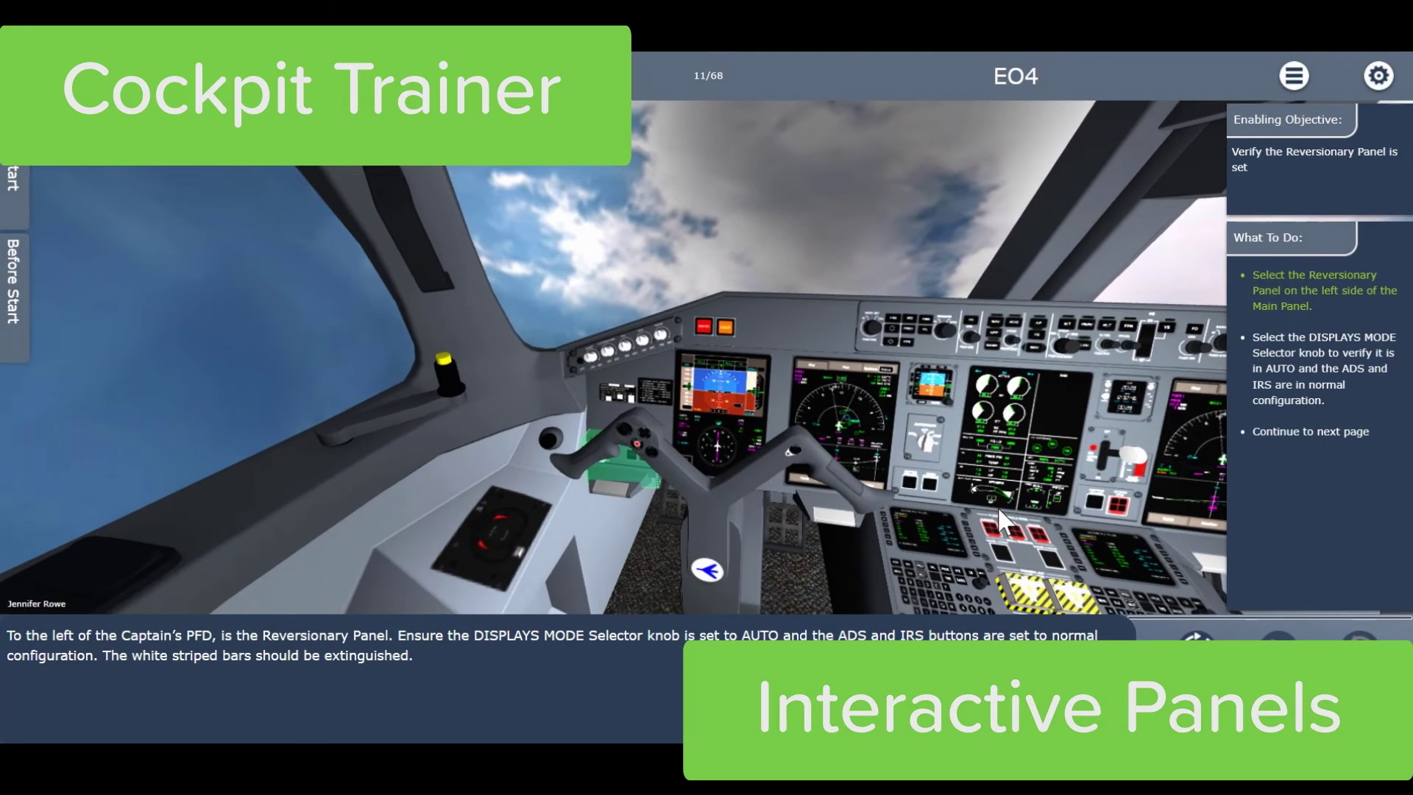
click(618, 462)
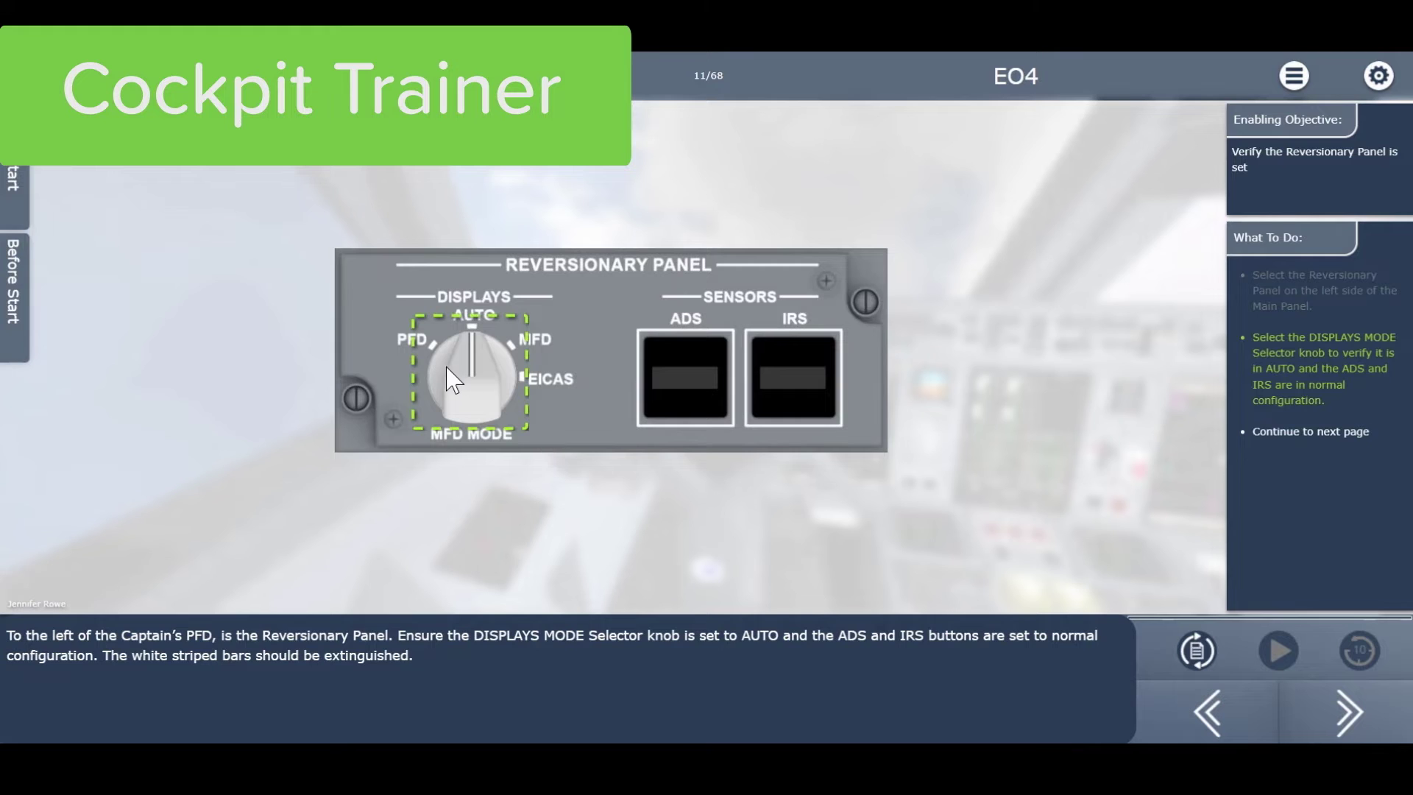
click(471, 376)
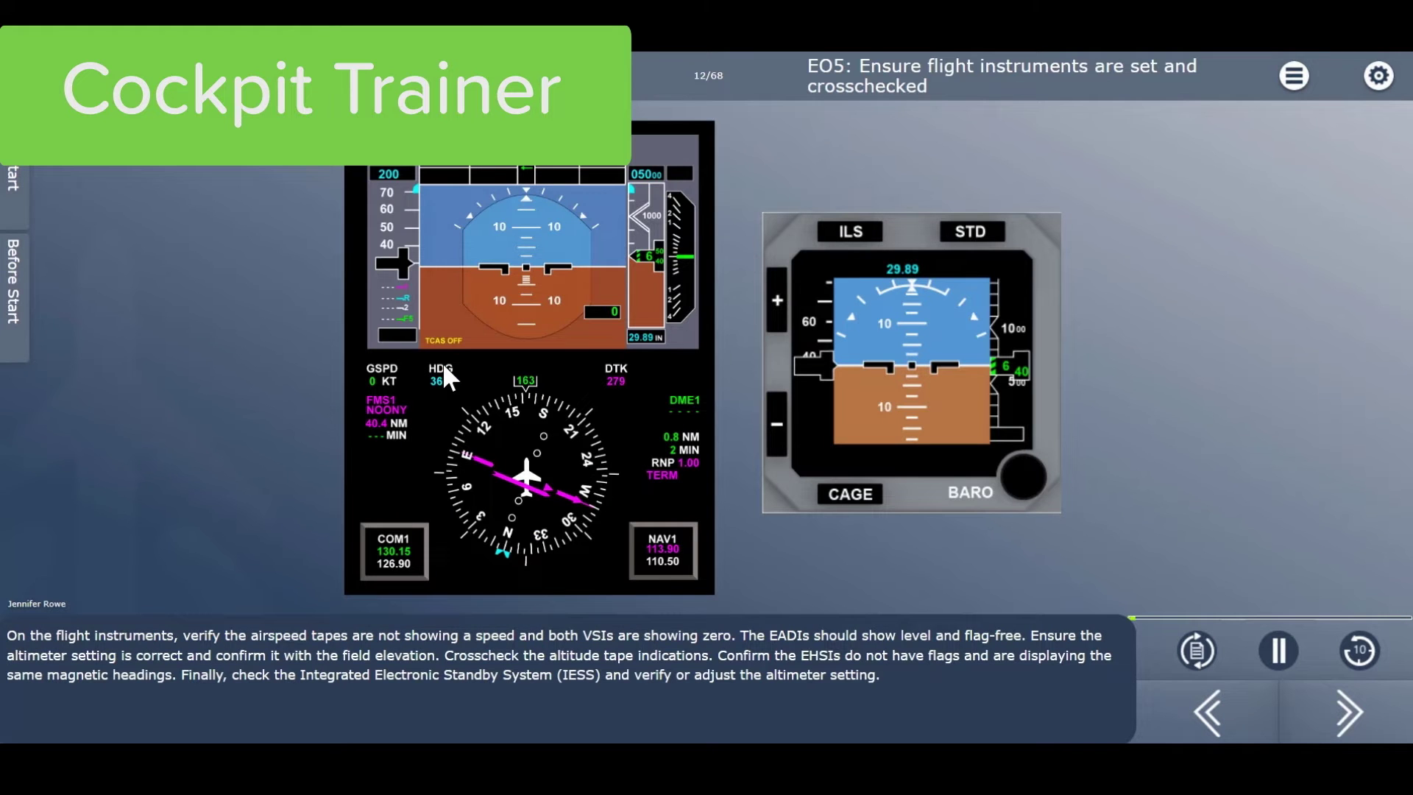
Step: Inspect the Captain's PFD, glareshield panel and Display Controller Panel, reaching the Reversionary Panel page
click(1346, 711)
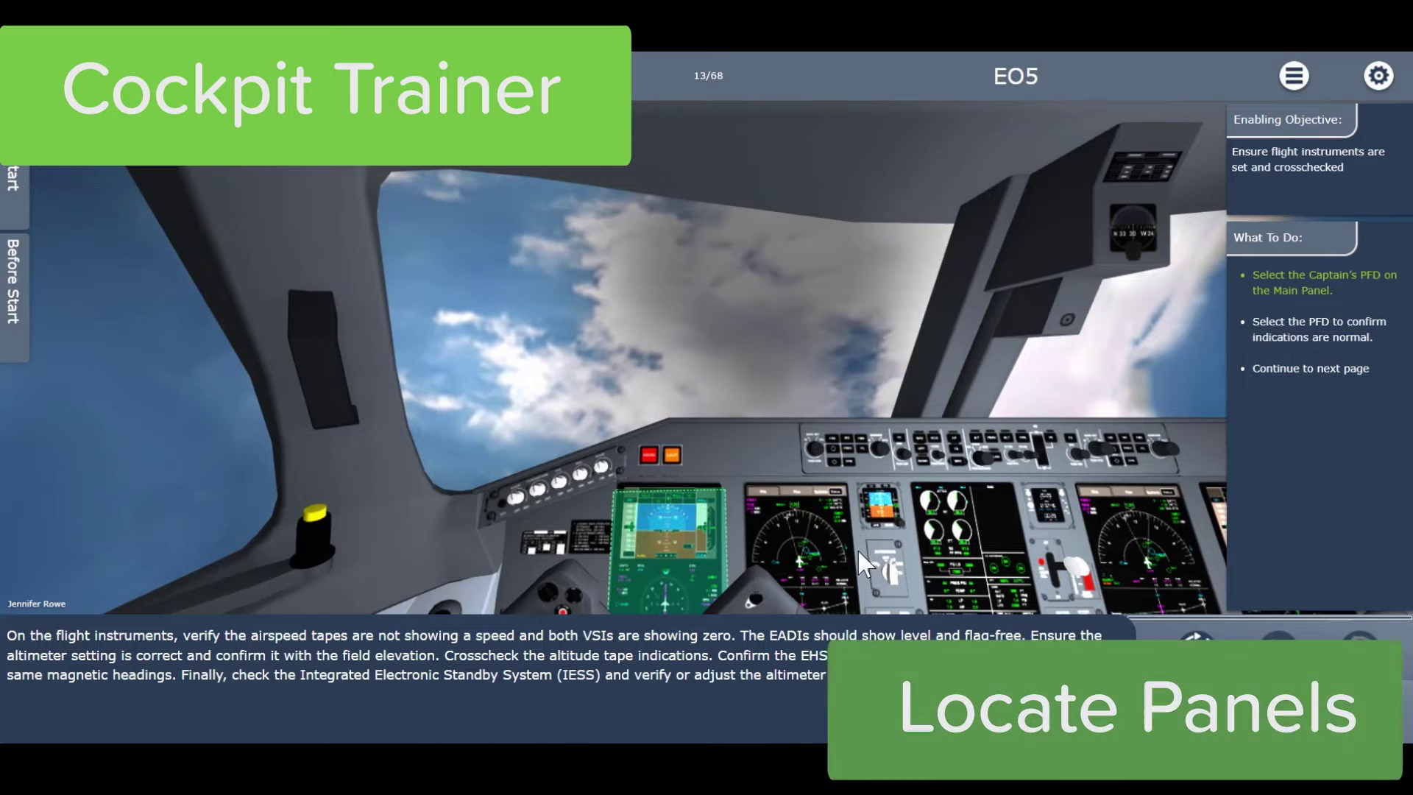
click(712, 536)
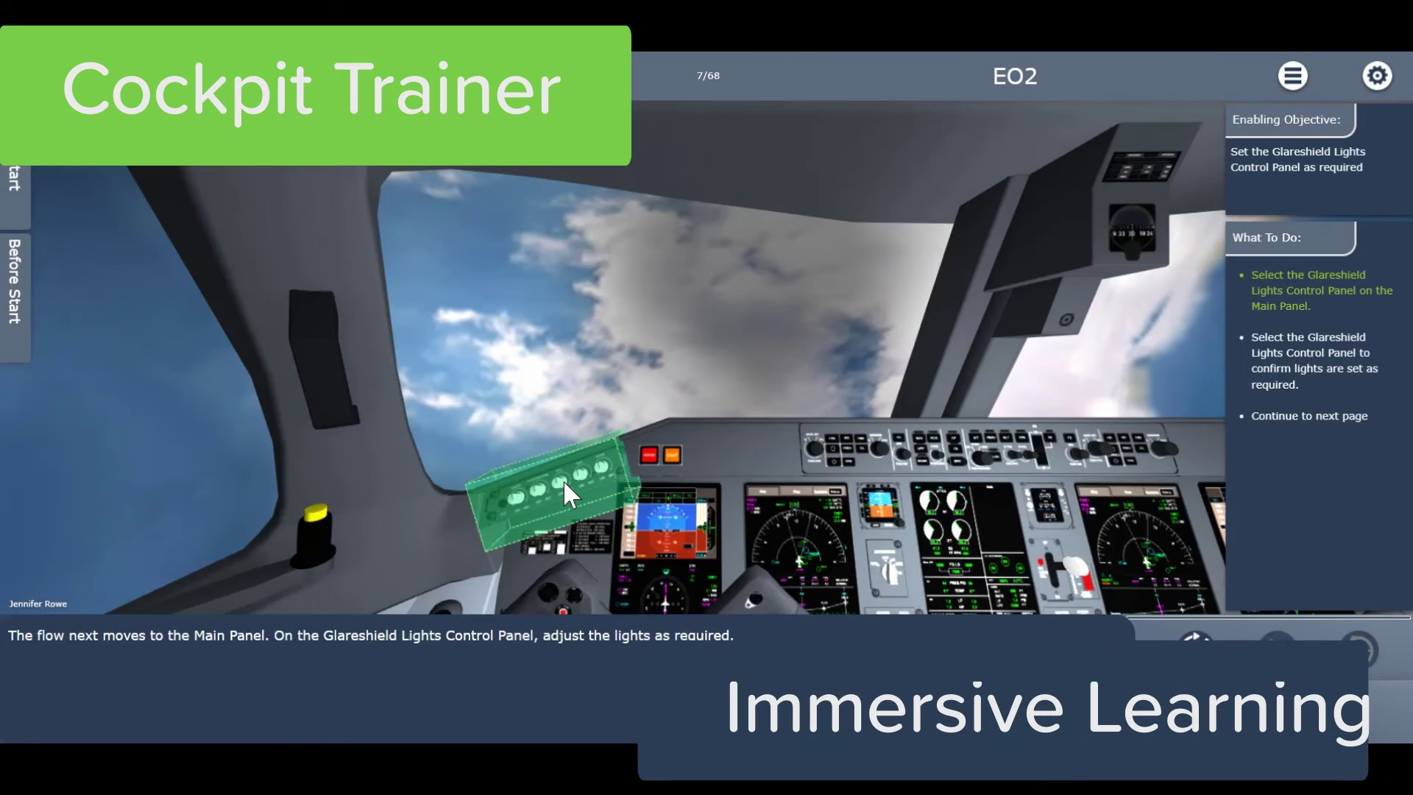
click(563, 479)
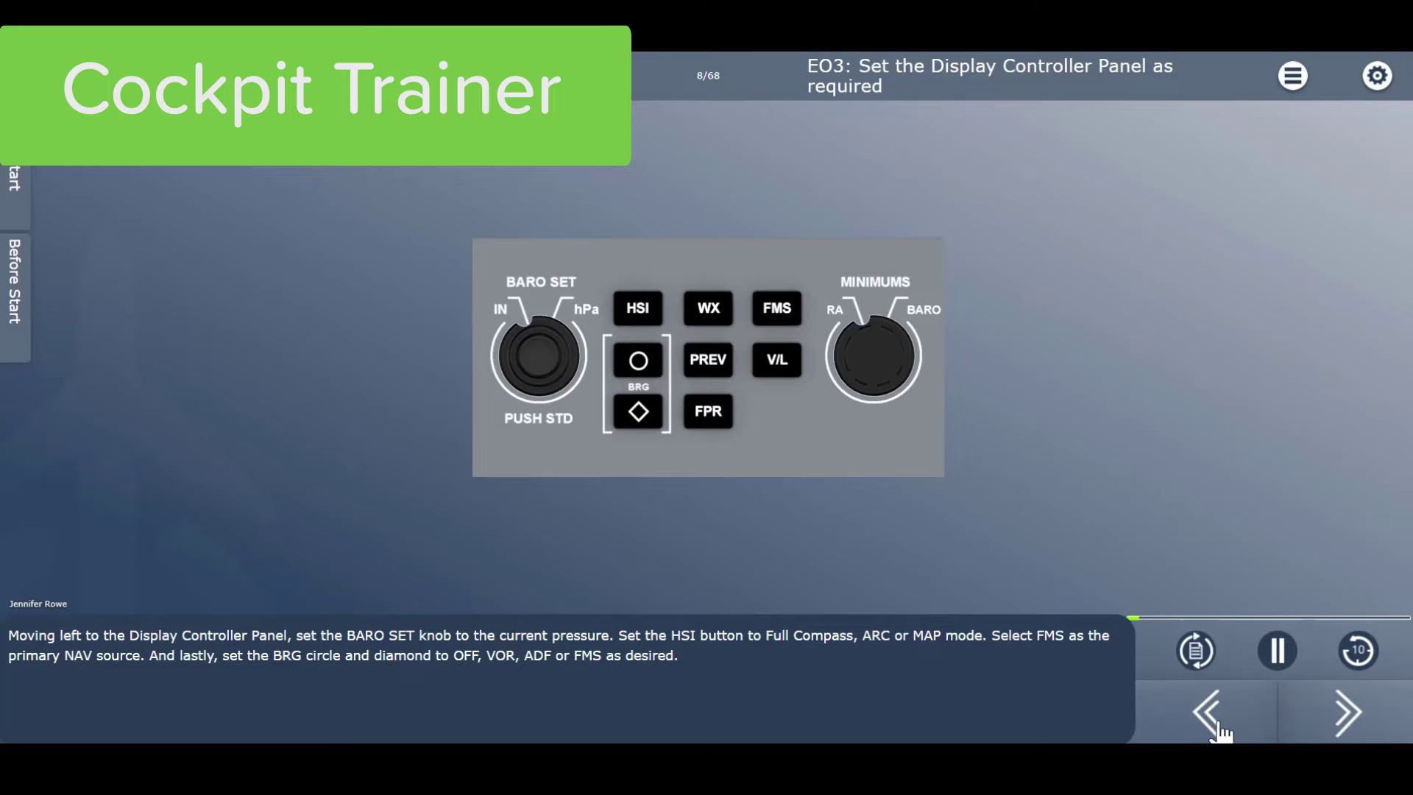
click(1350, 712)
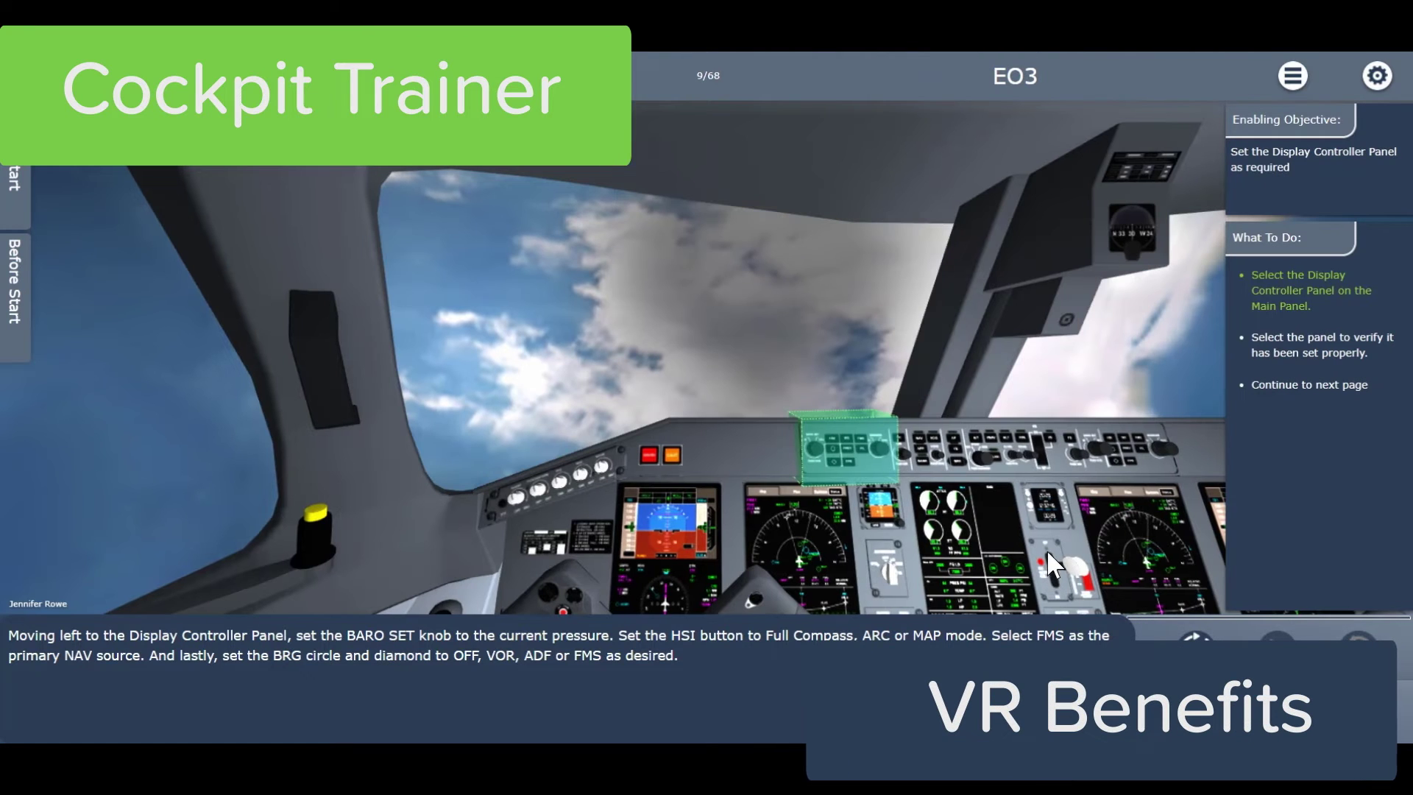
click(841, 444)
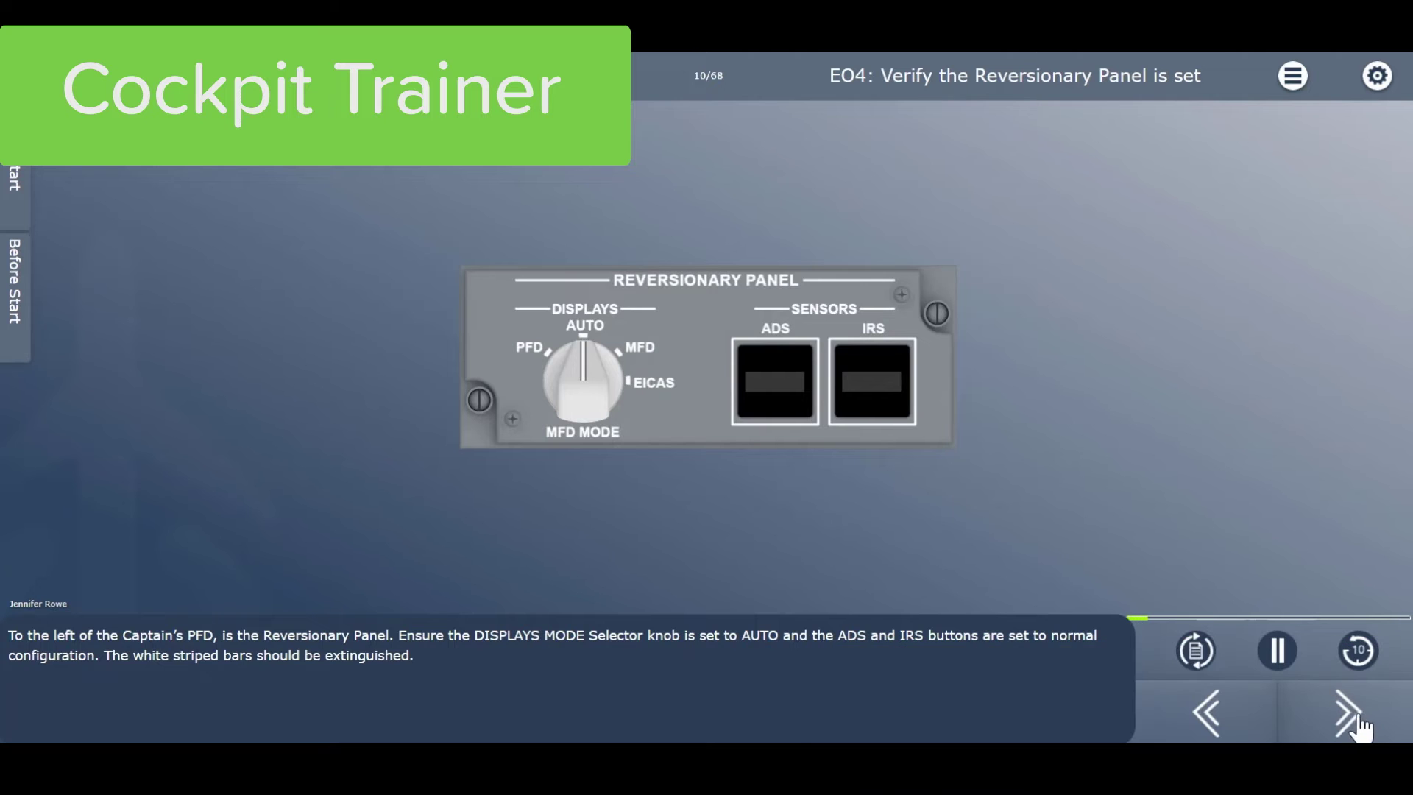
click(1350, 712)
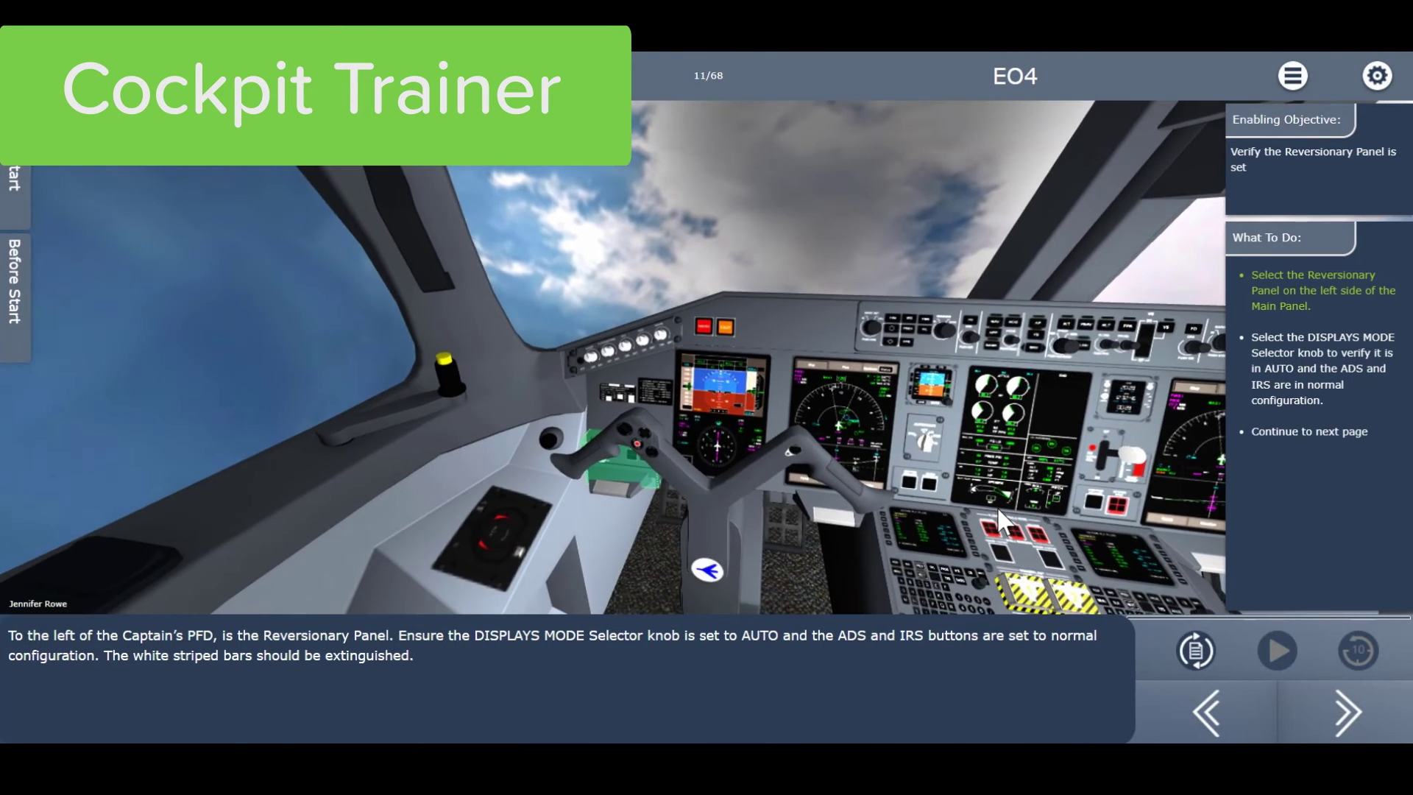
Step: Open the Reversionary Panel close-up, then confirm engine 2 doors, panels, latches and drain mast
click(618, 462)
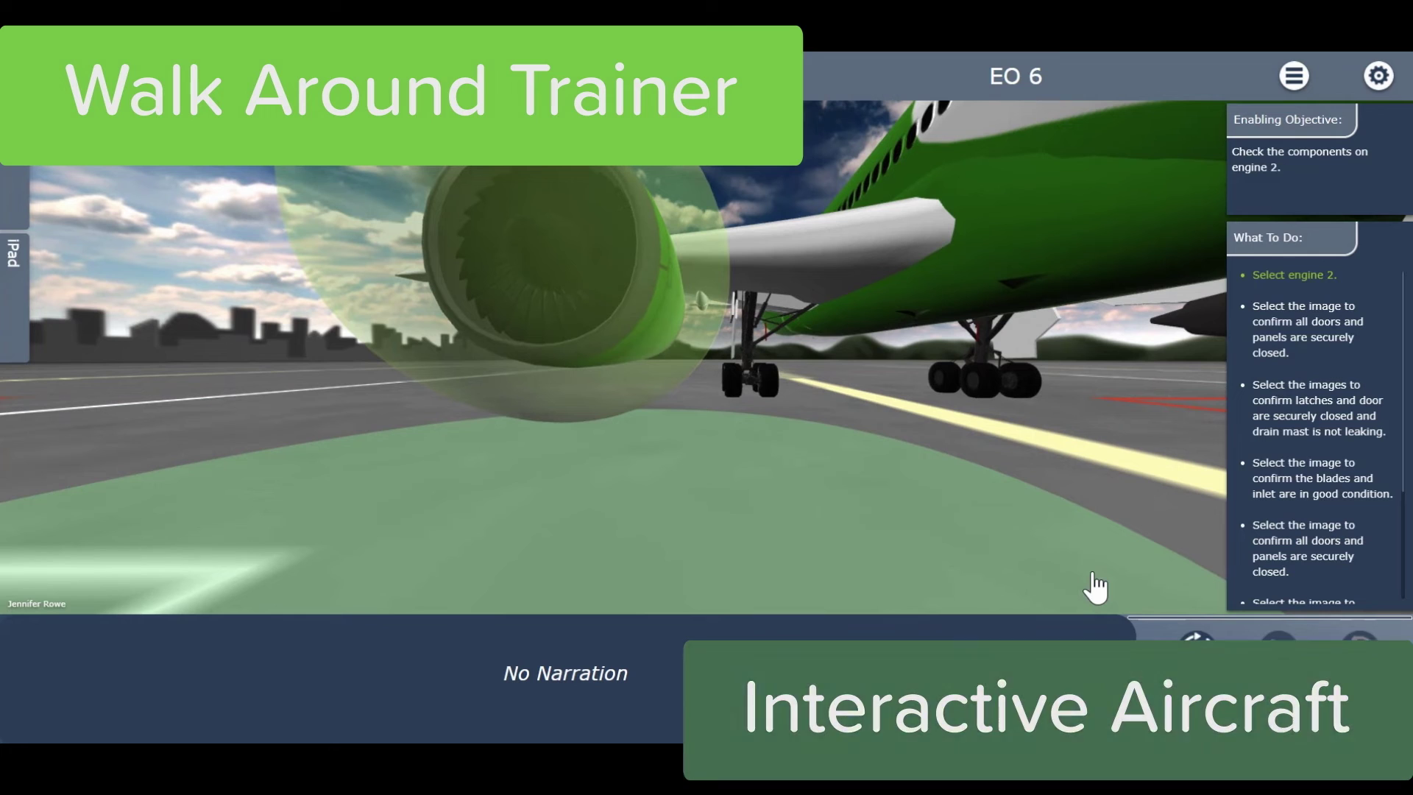
click(470, 289)
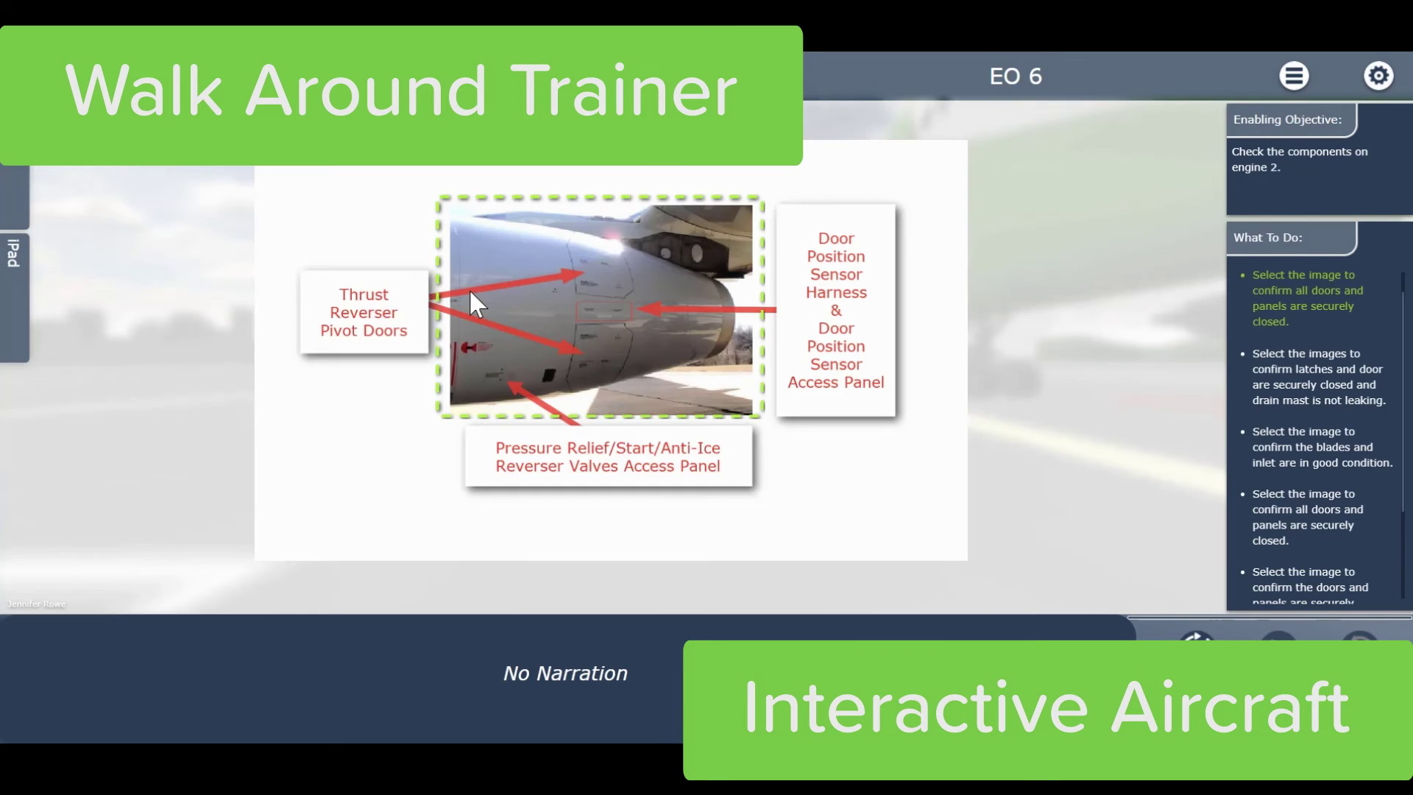
click(609, 368)
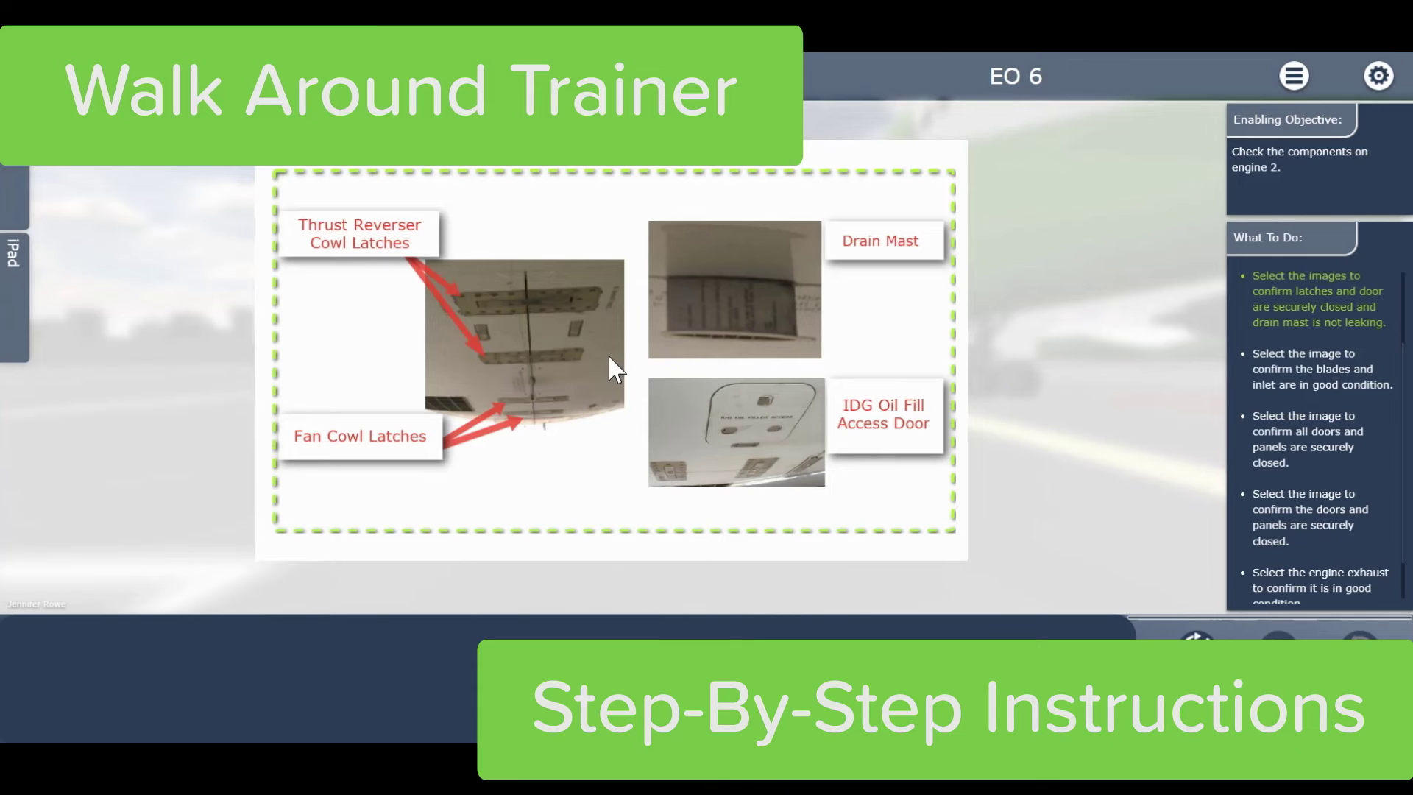
click(641, 328)
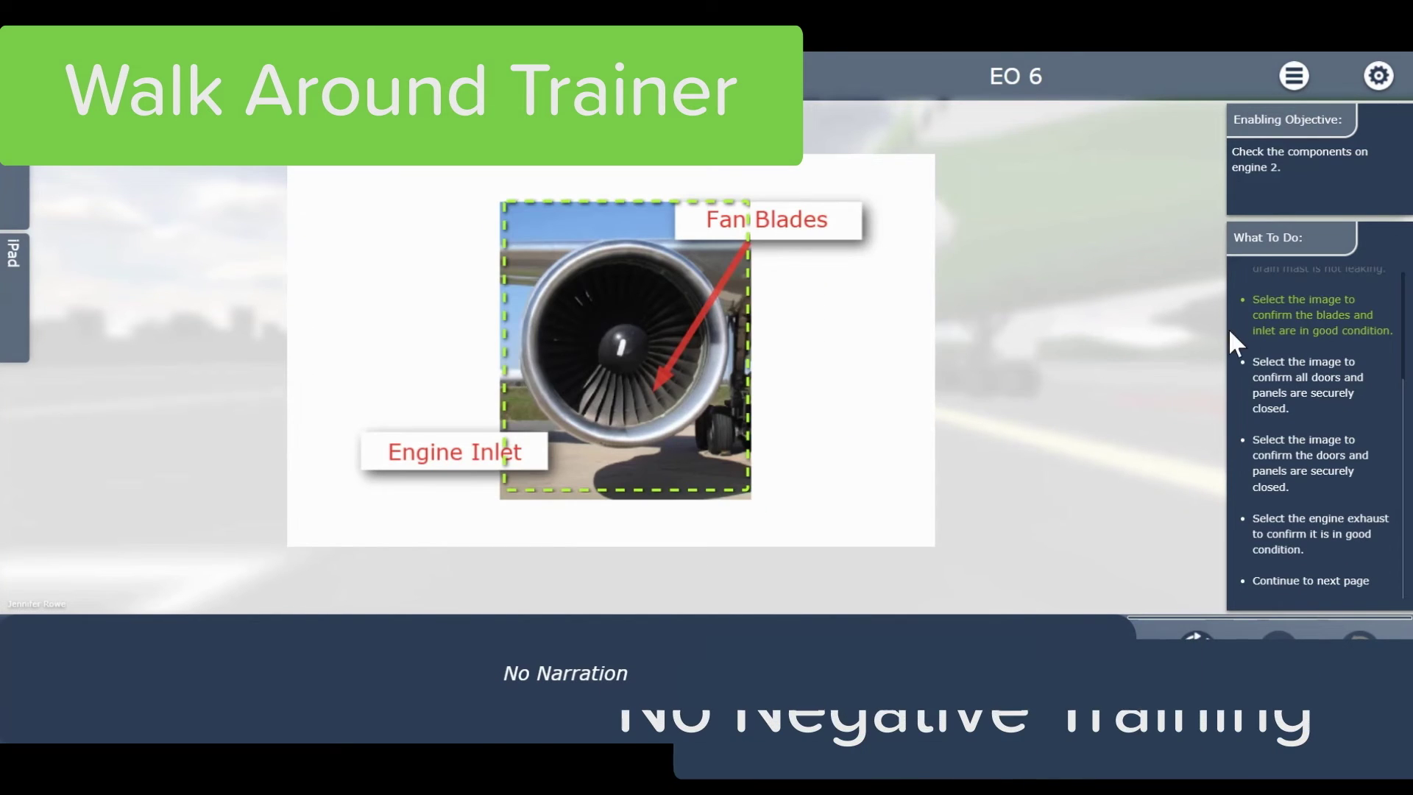
Step: Confirm engine 2 fan blades, inlet, oil filler doors and thrust reverser doors, then continue to EO 1
click(711, 394)
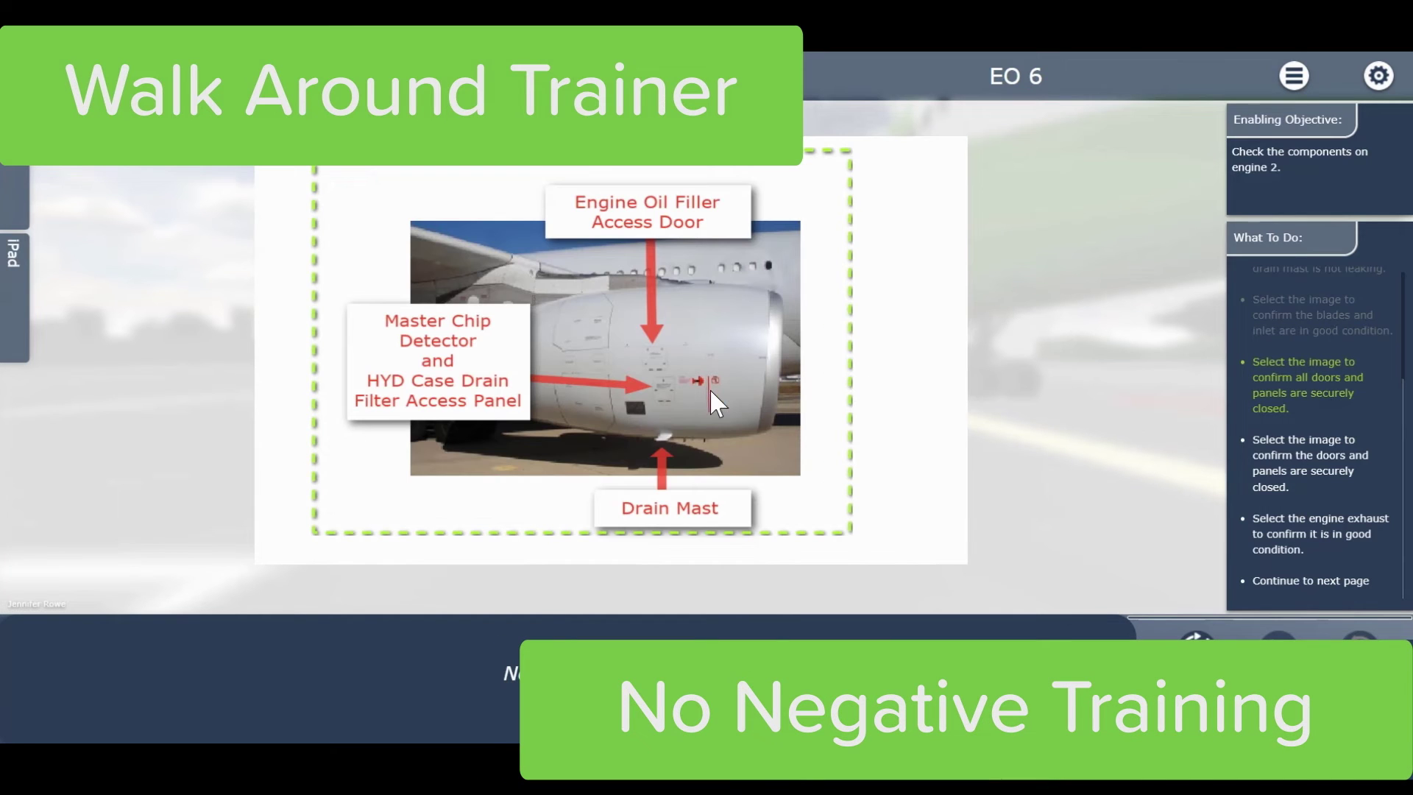
click(574, 398)
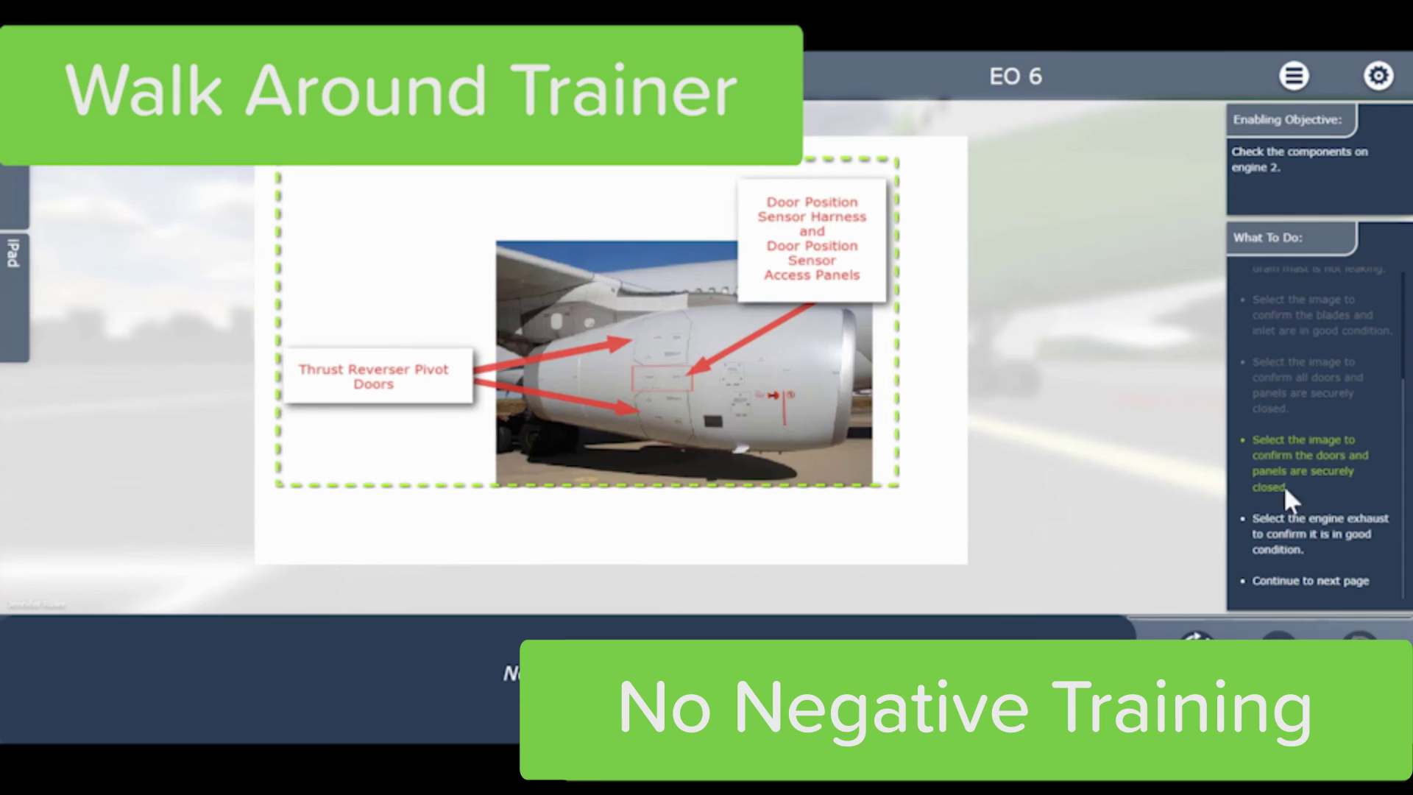
click(722, 419)
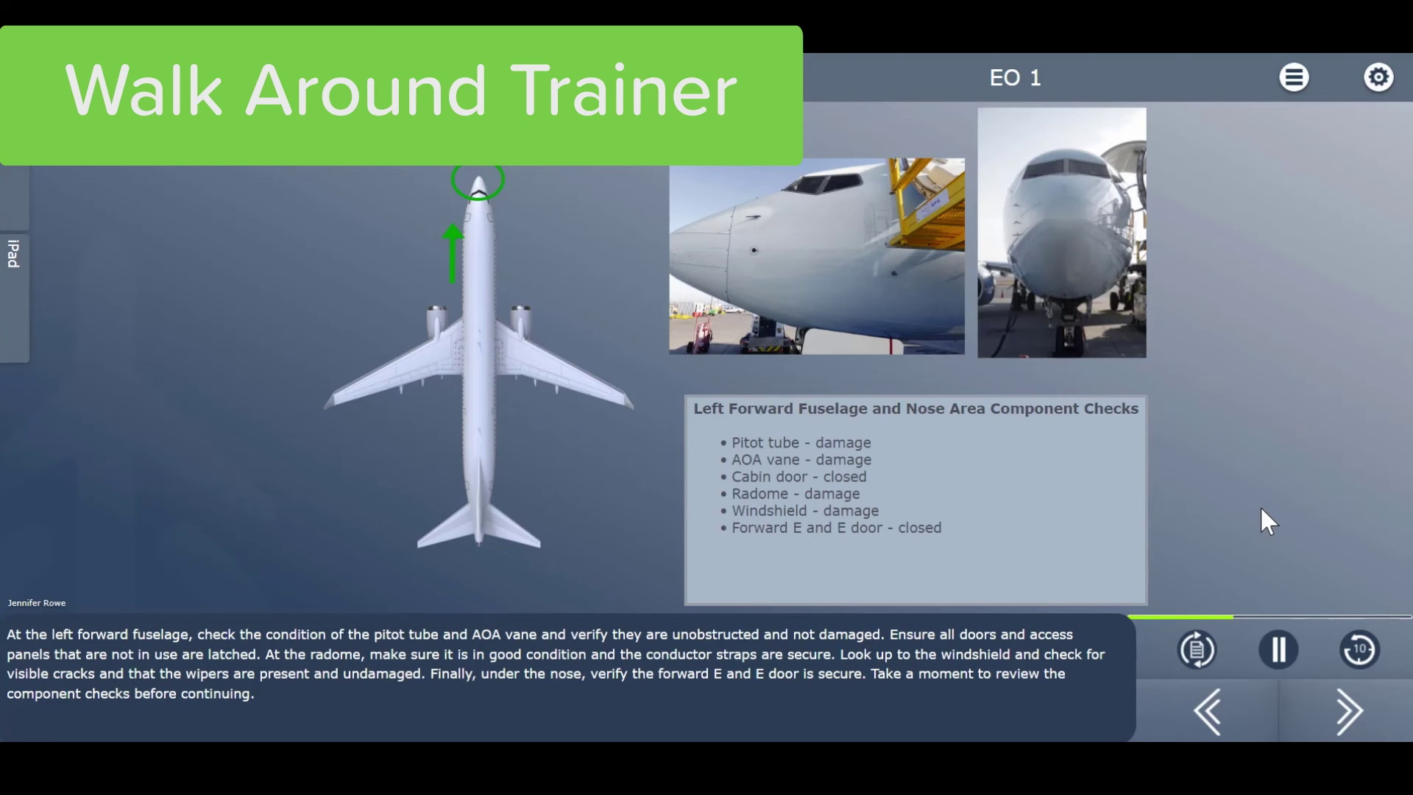
click(1344, 712)
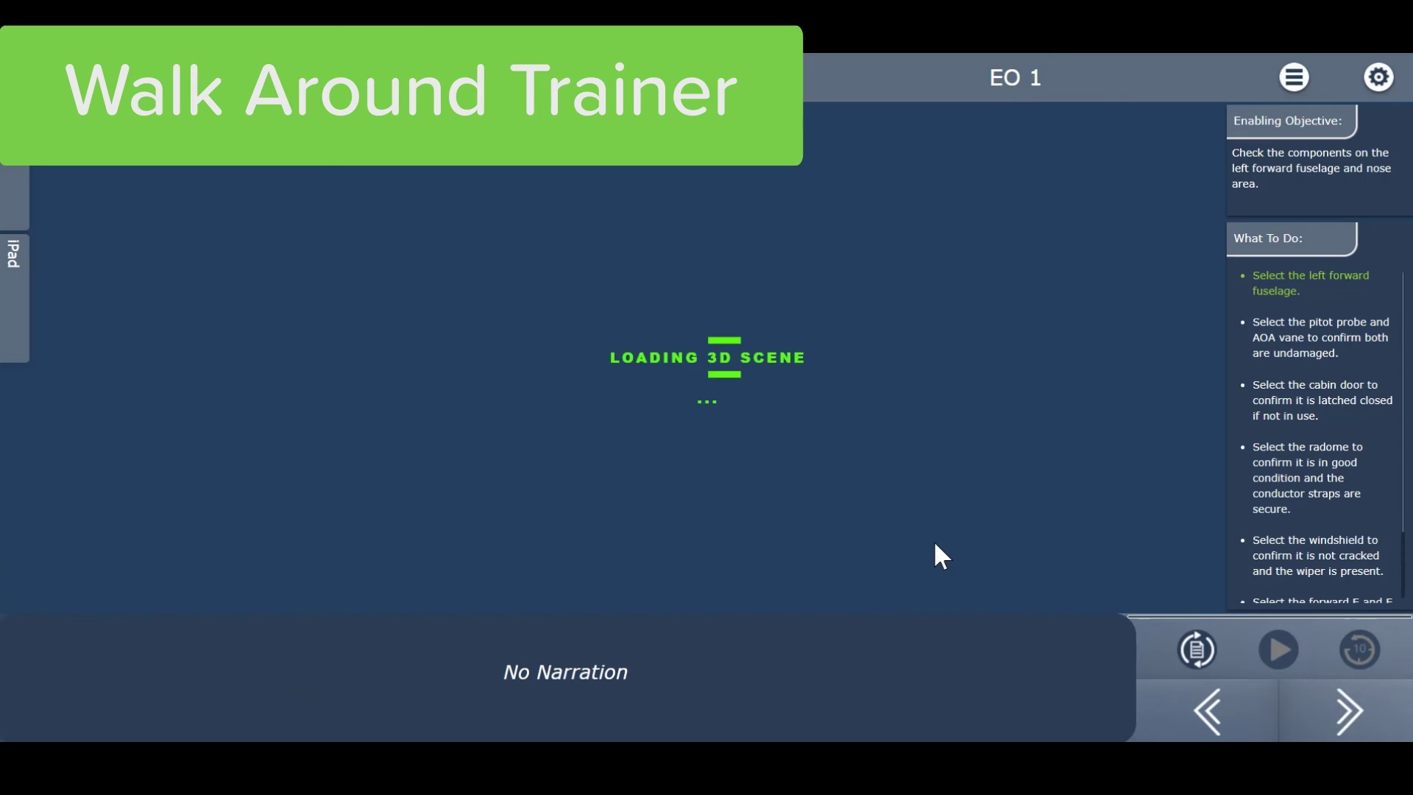